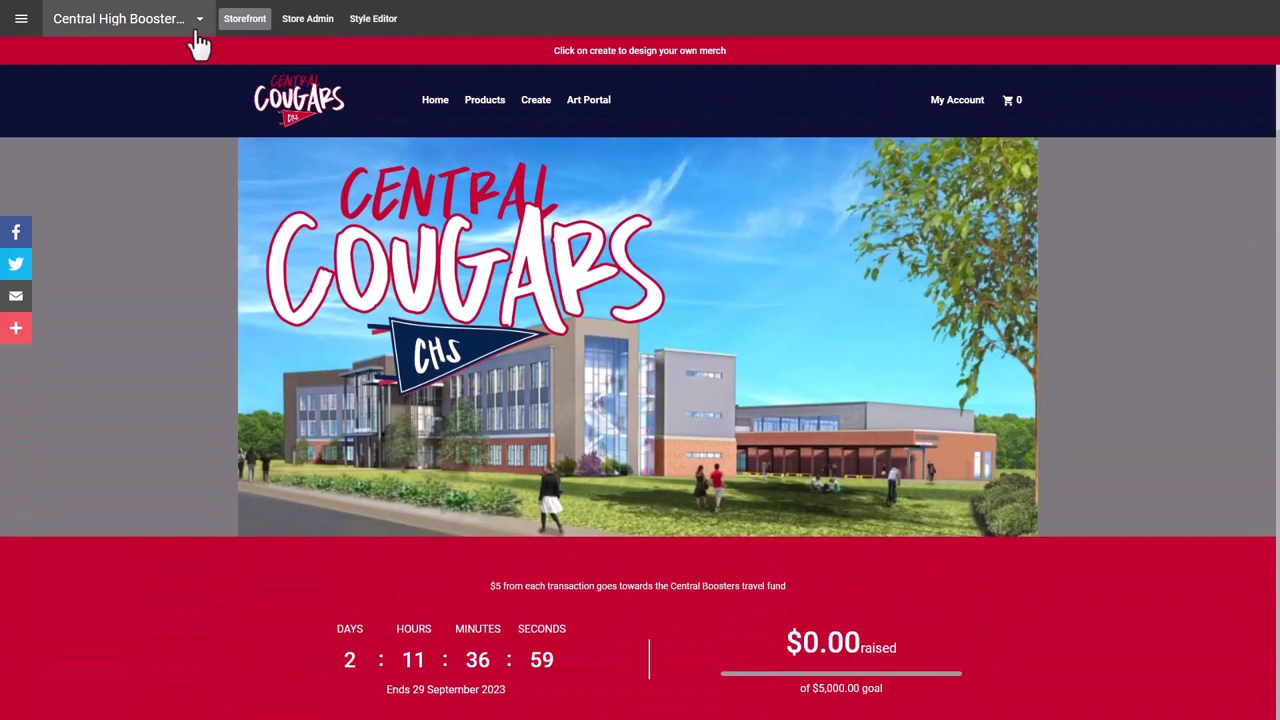
# Switch to the East Eagles Boosters store from the list of active stores.
pyautogui.click(199, 20)
pyautogui.scroll(-8, 177, 166)
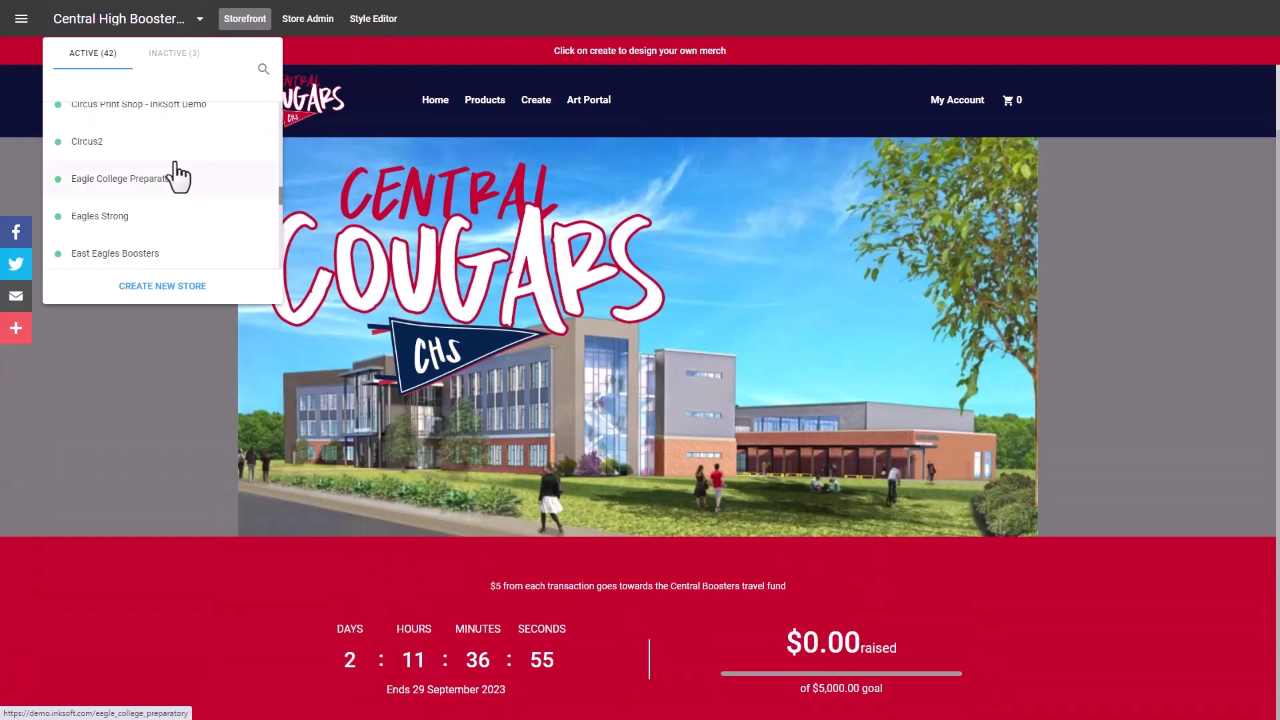
pyautogui.click(141, 255)
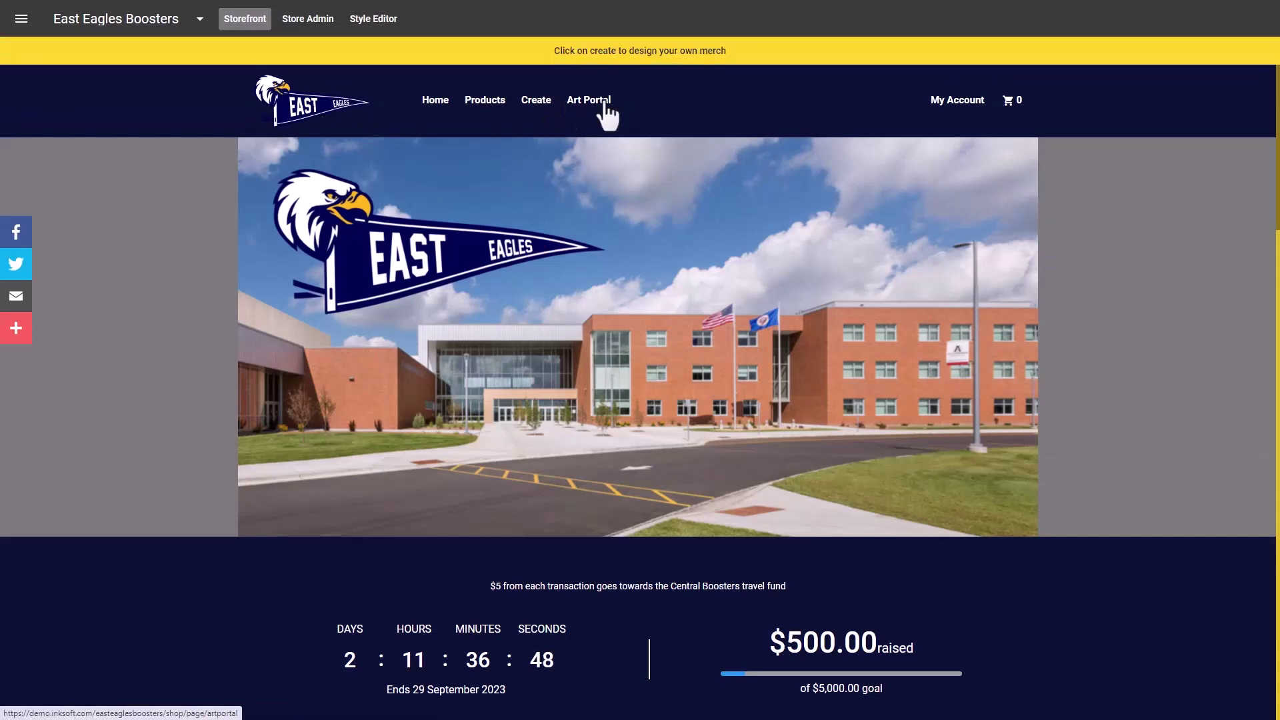
# Look through the East Eagles Boosters storefront, from the fundraiser section down to the mug and cap.
pyautogui.scroll(-5, 805, 202)
pyautogui.scroll(-5, 806, 202)
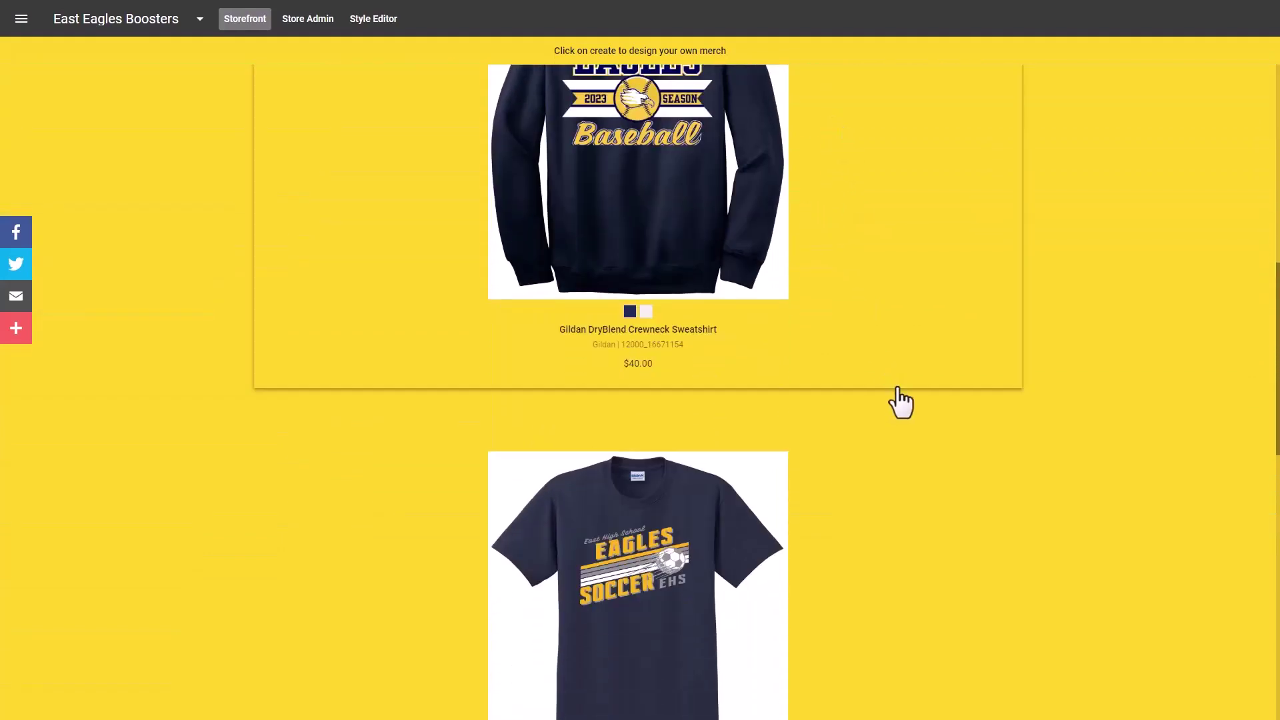
pyautogui.scroll(3, 900, 400)
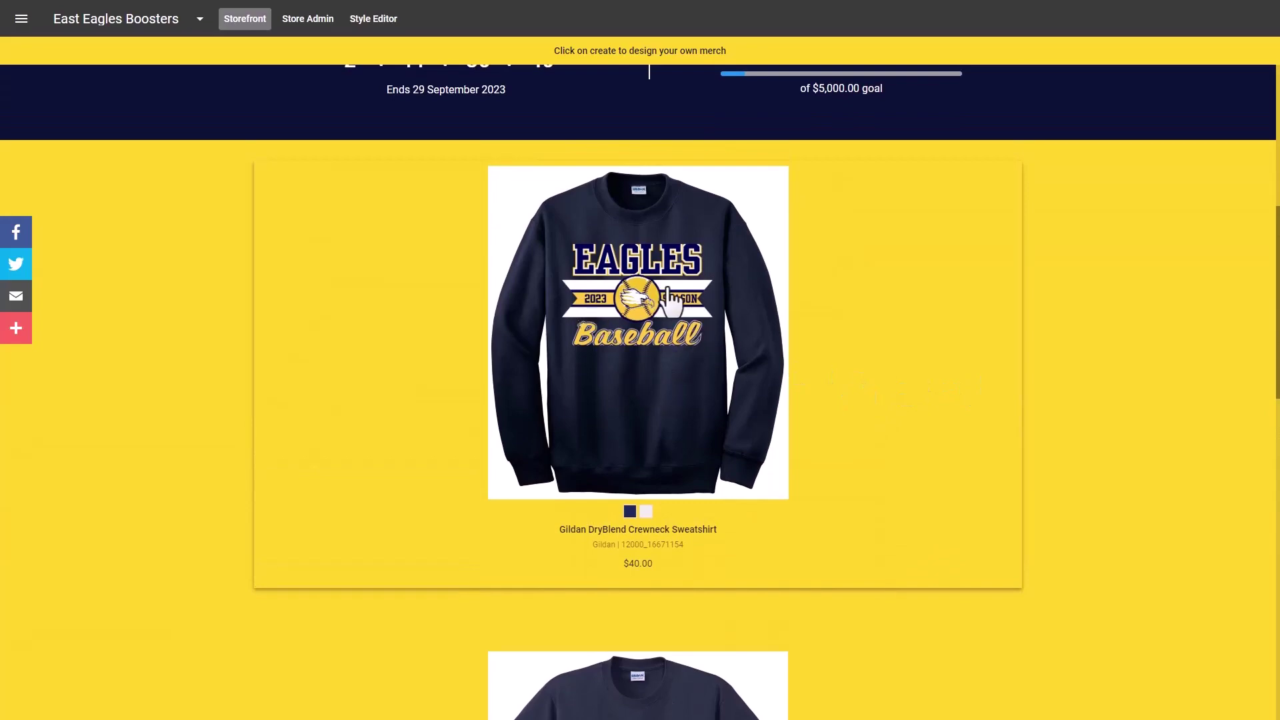
pyautogui.scroll(-10, 981, 403)
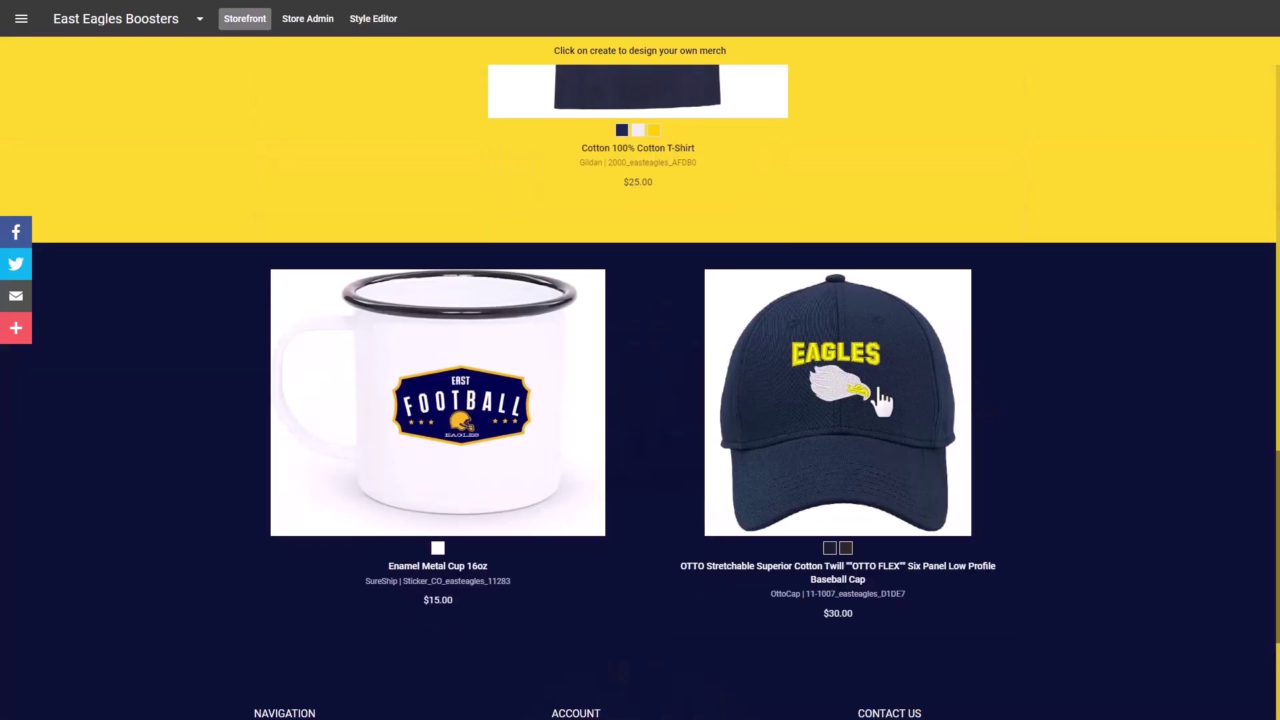
pyautogui.scroll(10, 881, 400)
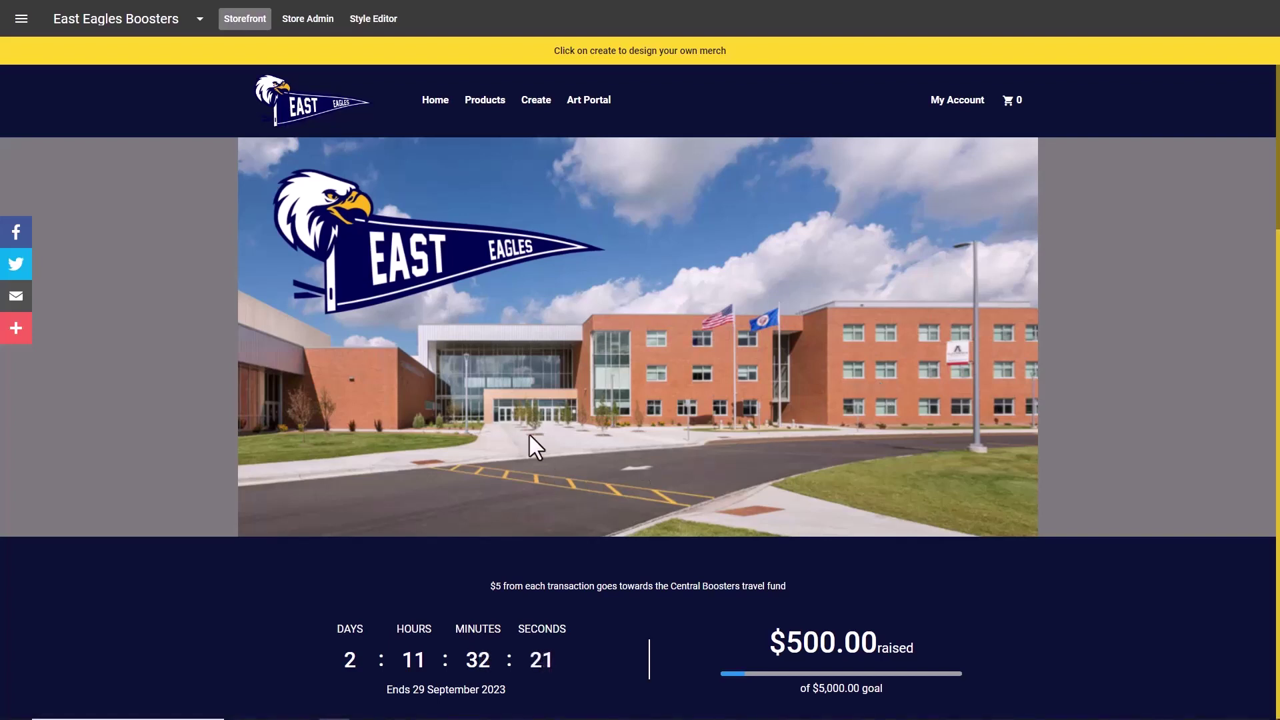
# Open the East Eagles store's administration area and go to its art section.
pyautogui.click(308, 20)
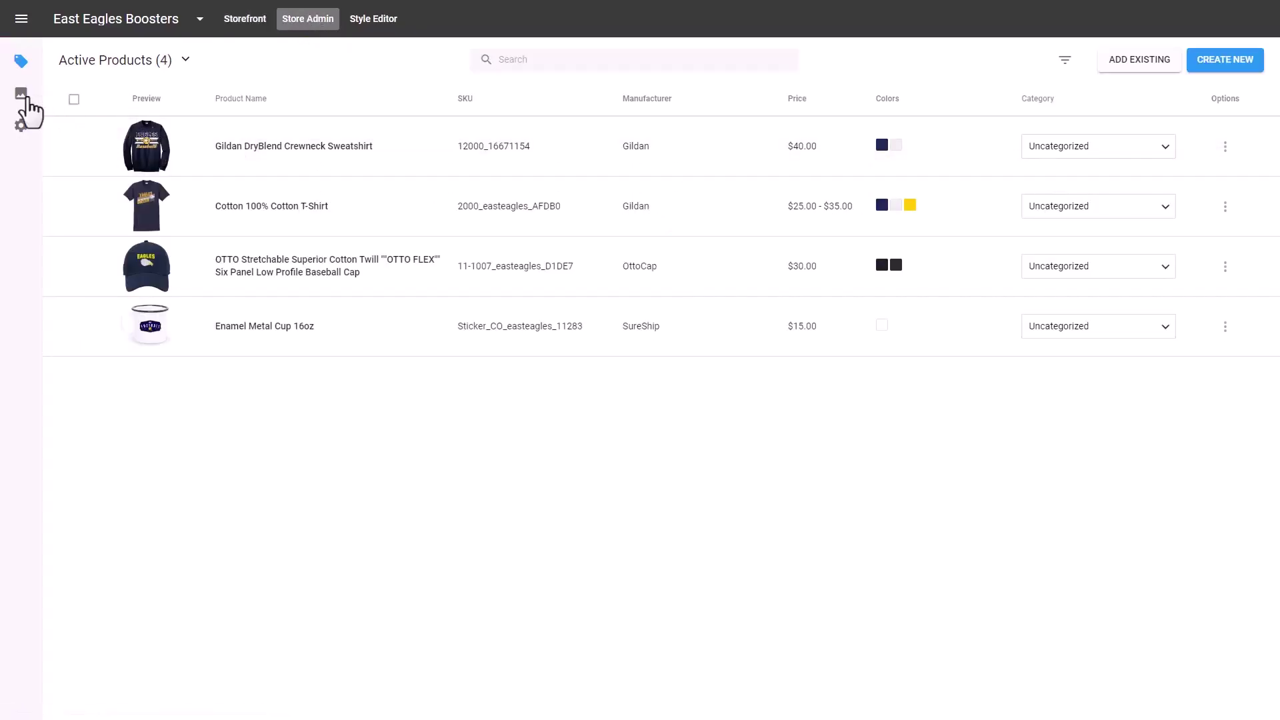
pyautogui.click(22, 100)
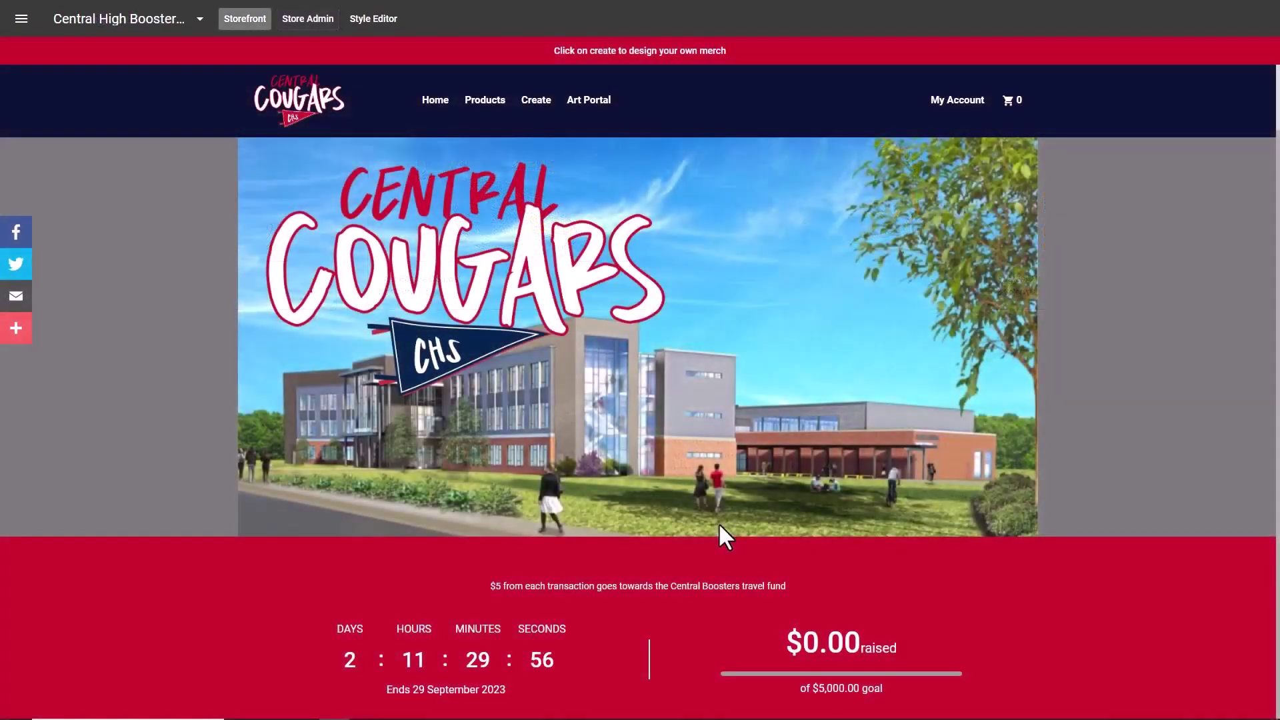
# View the Central High storefront, open its Art Portal and search the design ideas for "soccer".
pyautogui.scroll(-5, 719, 524)
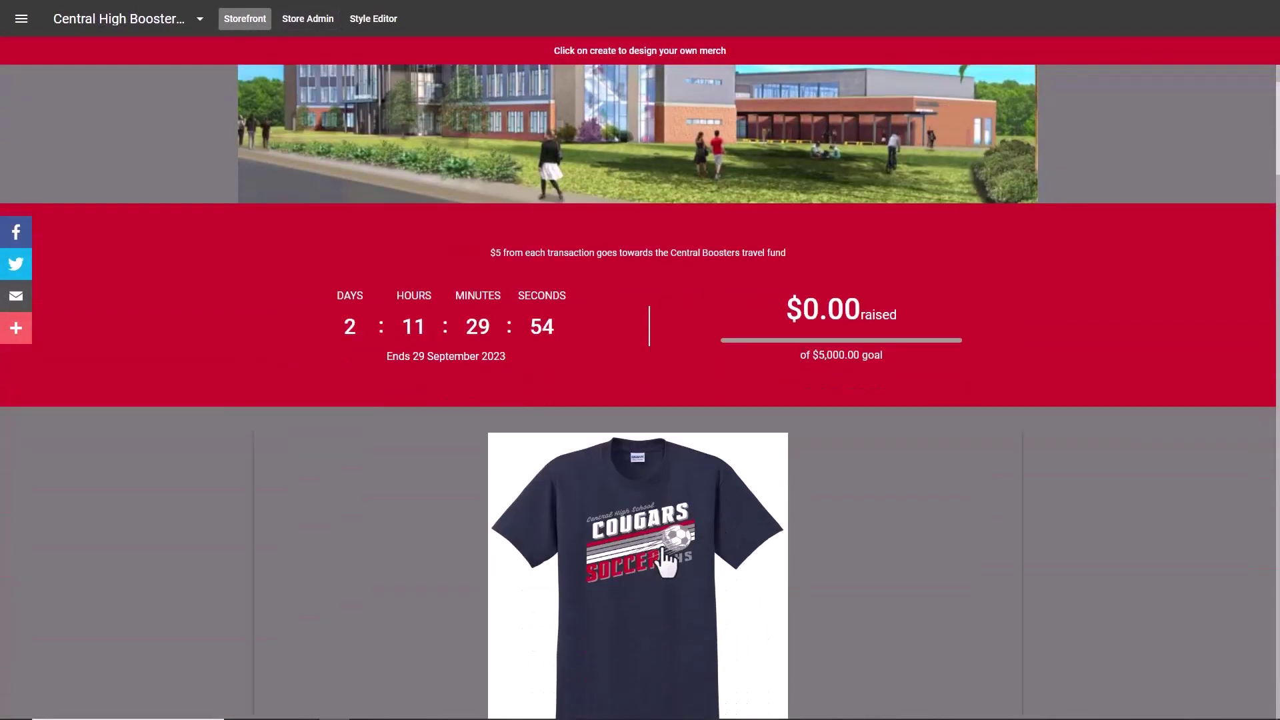
pyautogui.scroll(5, 703, 567)
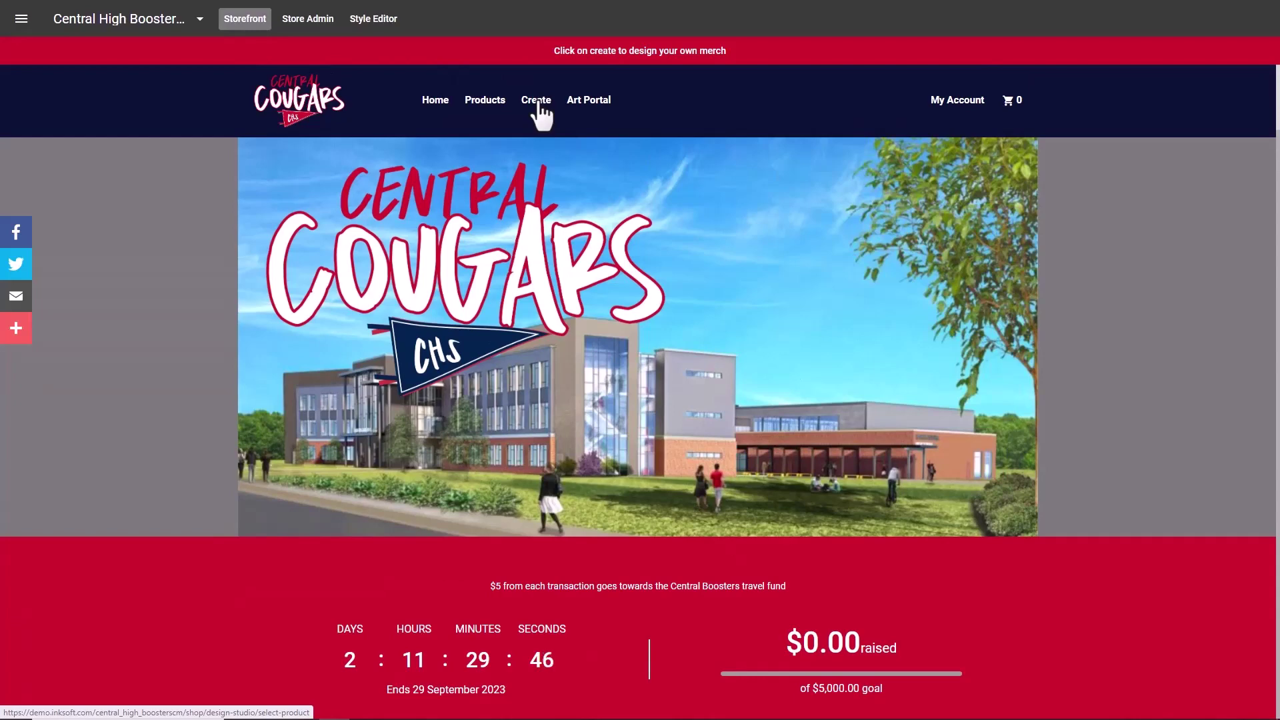
pyautogui.click(594, 102)
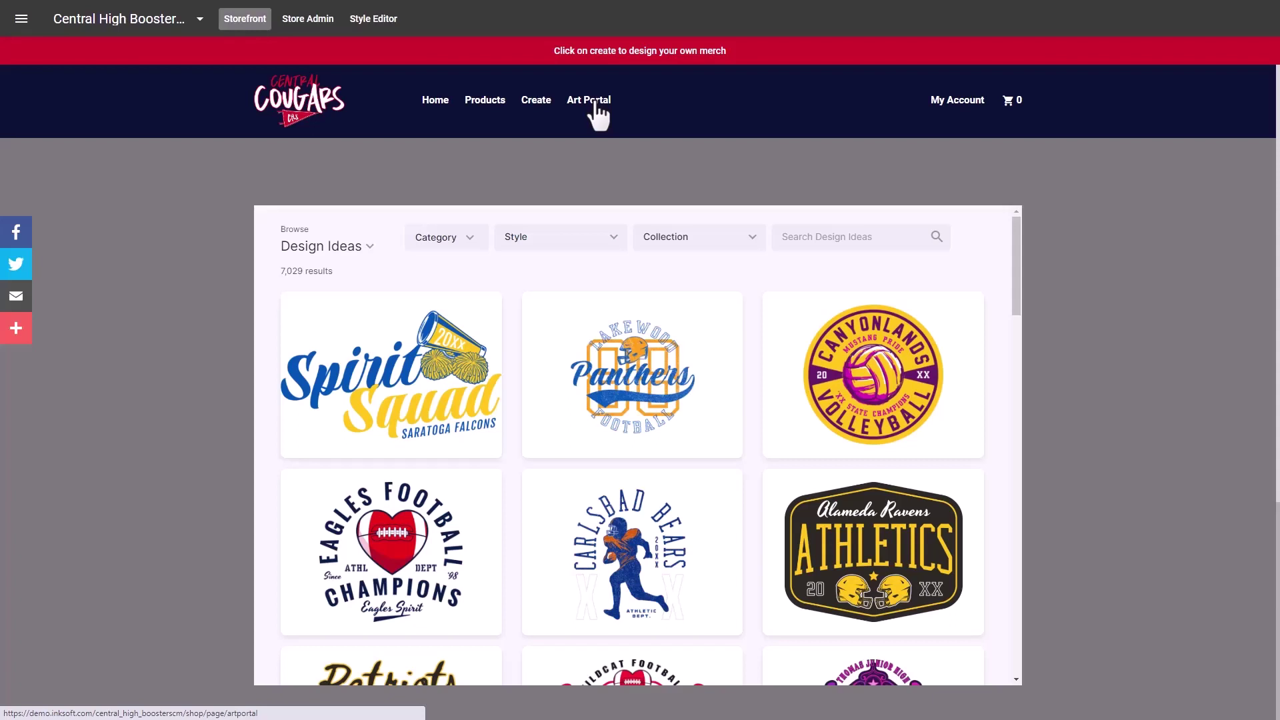
pyautogui.click(803, 234)
pyautogui.write('soccer')
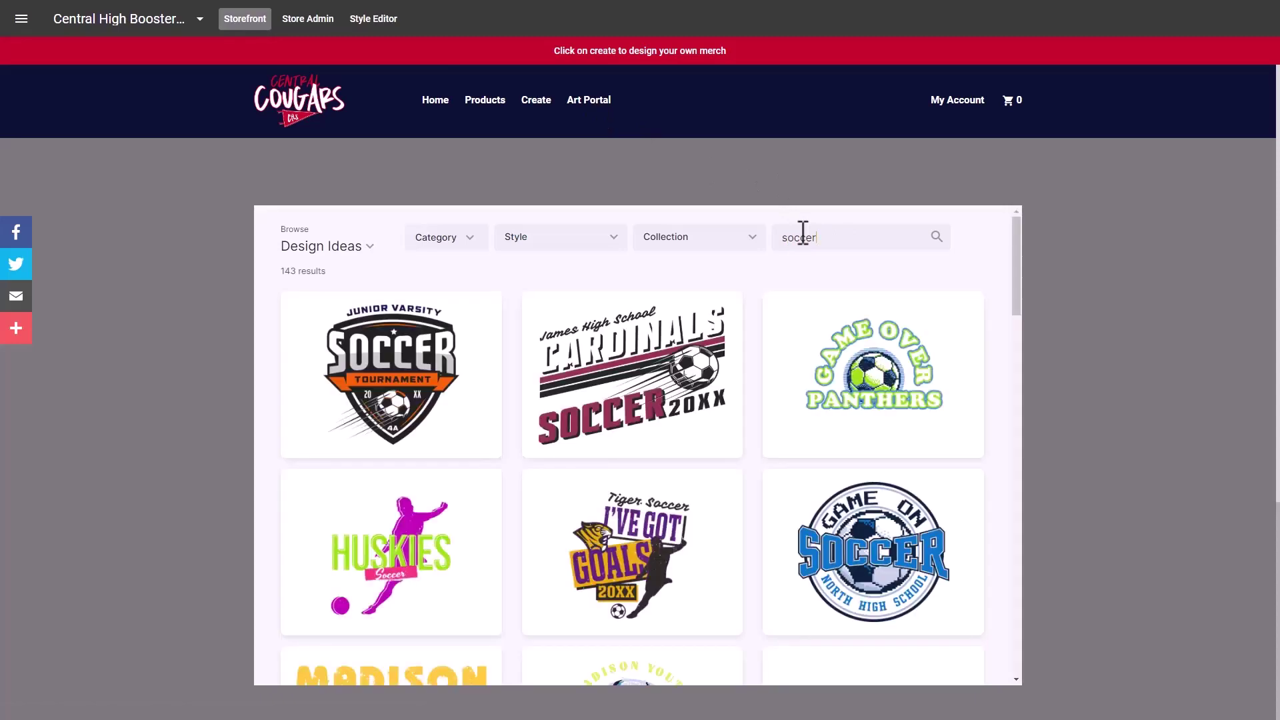
# Add the Cardinals soccer design GF_T0823_09 without notes and proceed to the design request form.
pyautogui.click(684, 365)
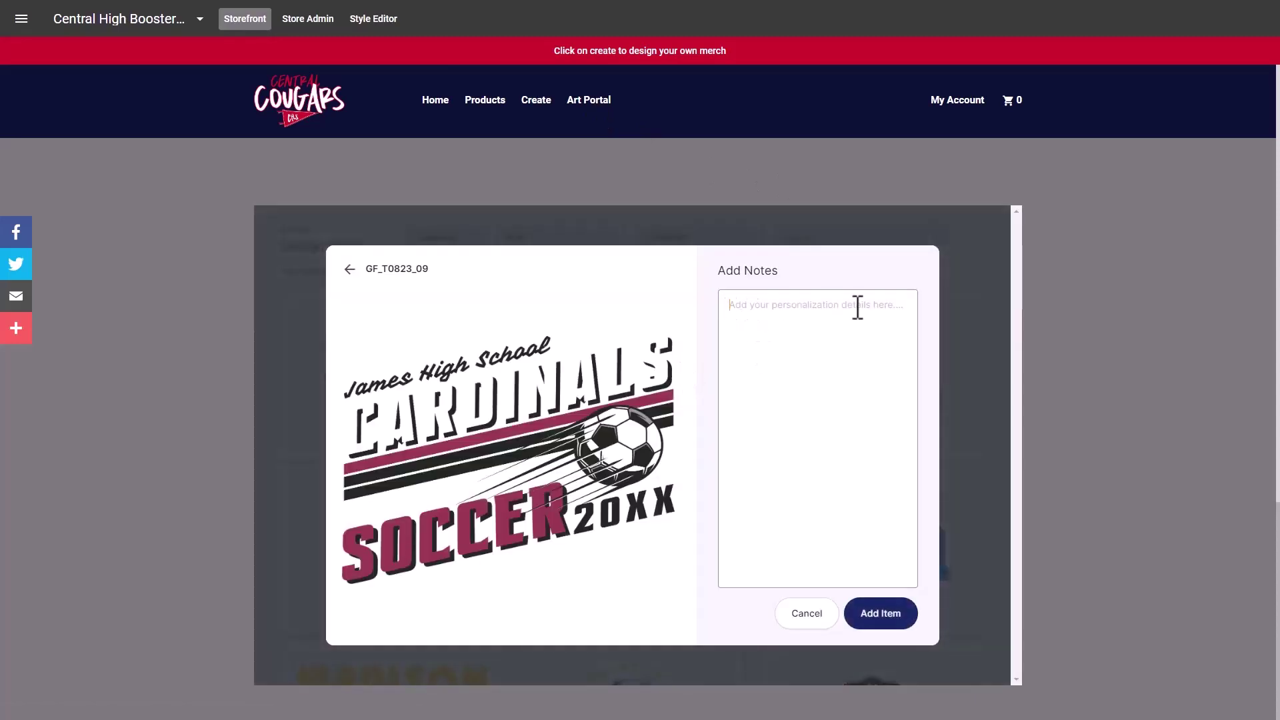
pyautogui.click(886, 618)
pyautogui.scroll(-3, 935, 563)
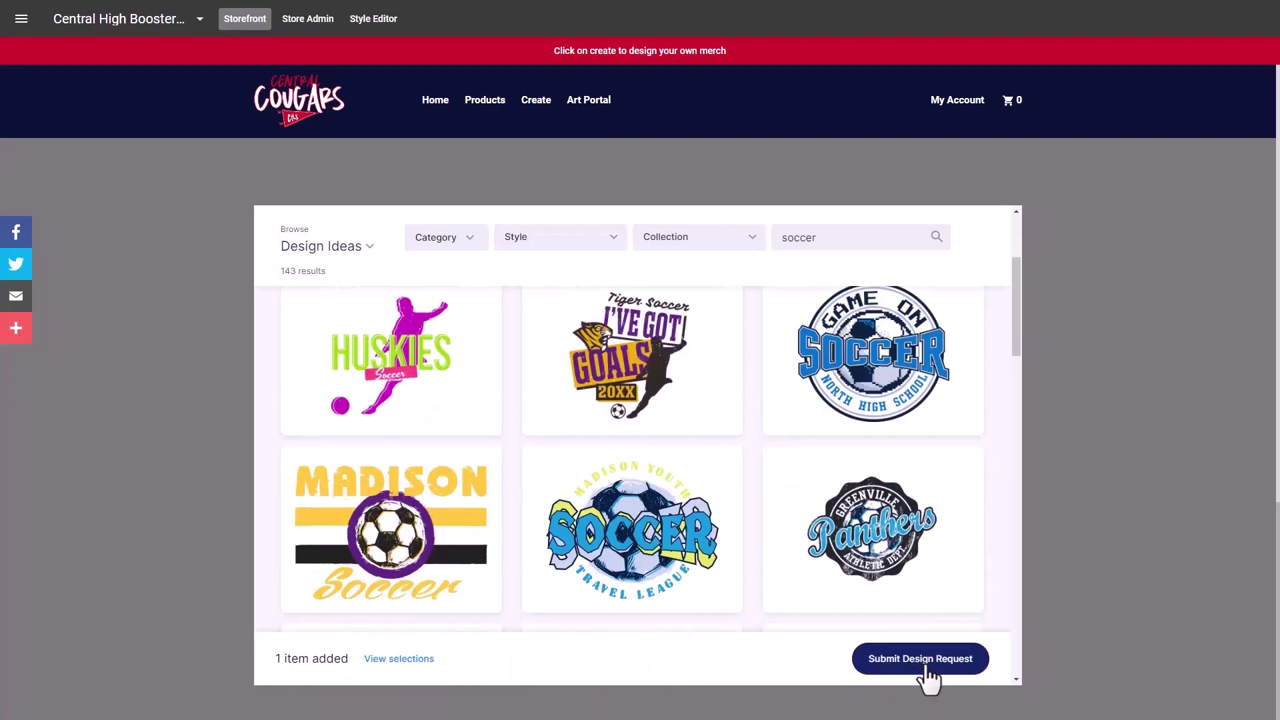
pyautogui.click(928, 663)
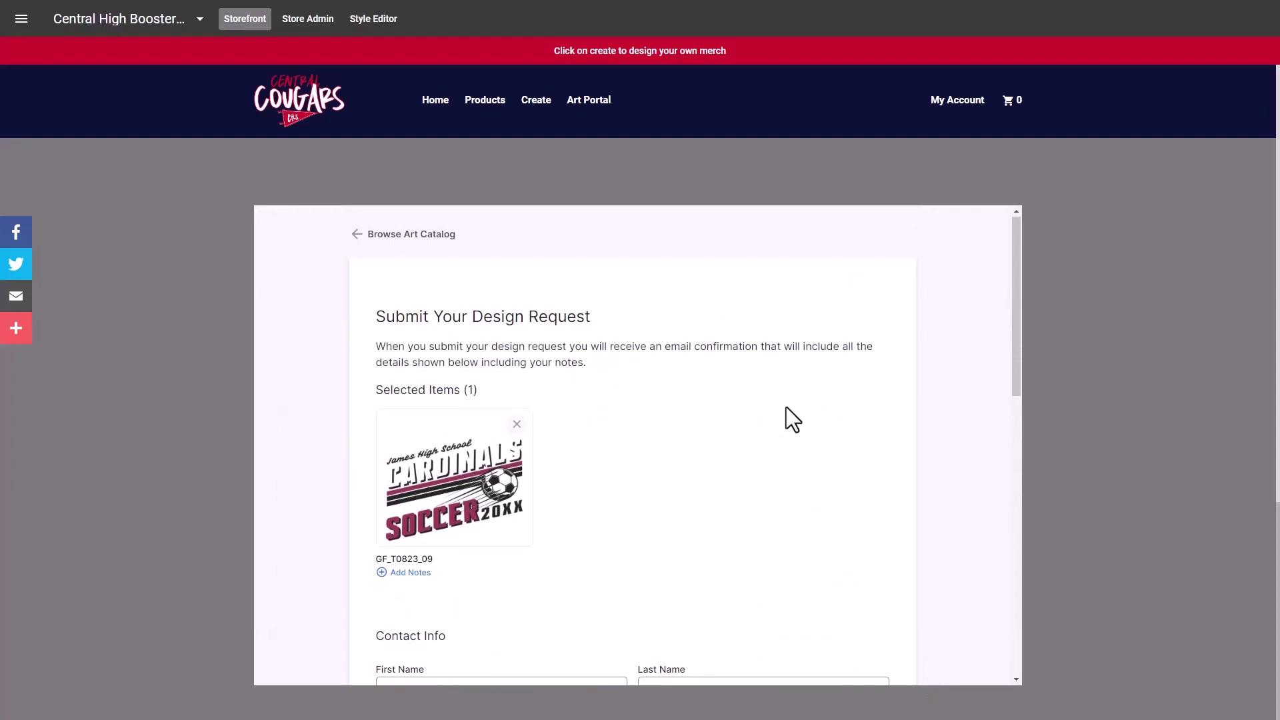
# Examine the design request form's contact fields, in-hand date calendar, sales representative choices and art upload area.
pyautogui.scroll(-5, 787, 407)
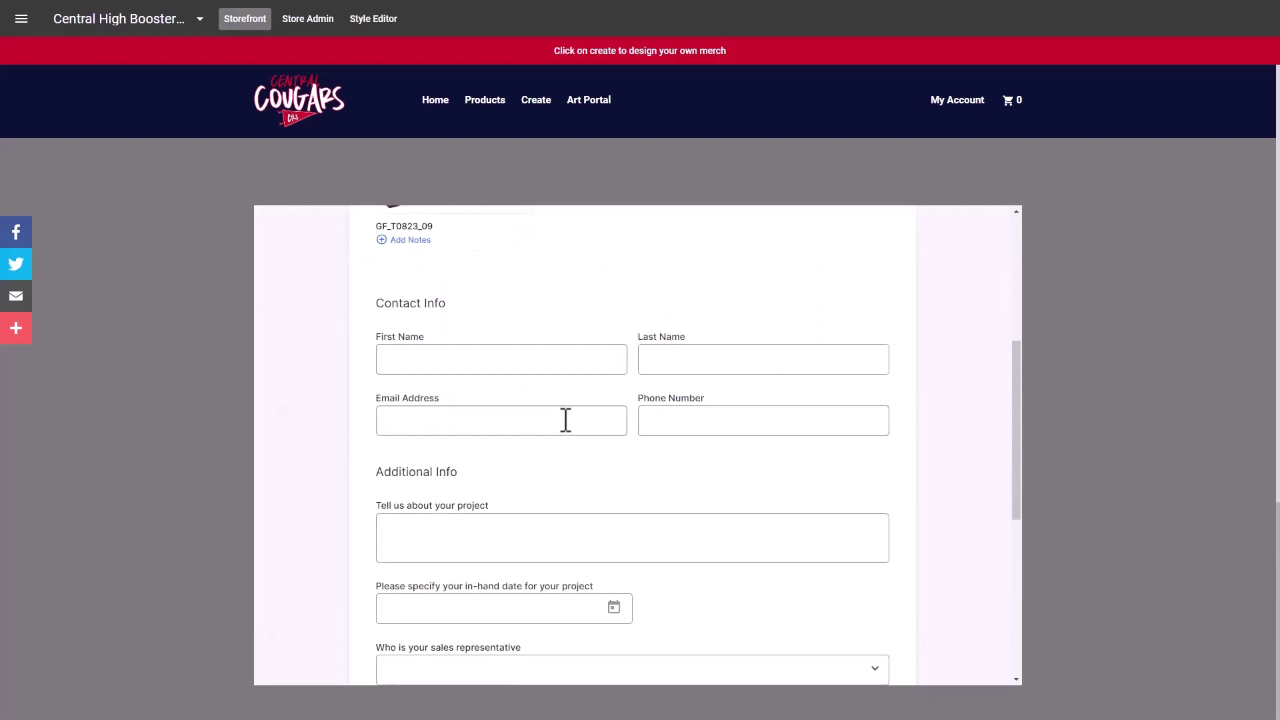
pyautogui.scroll(-2, 669, 426)
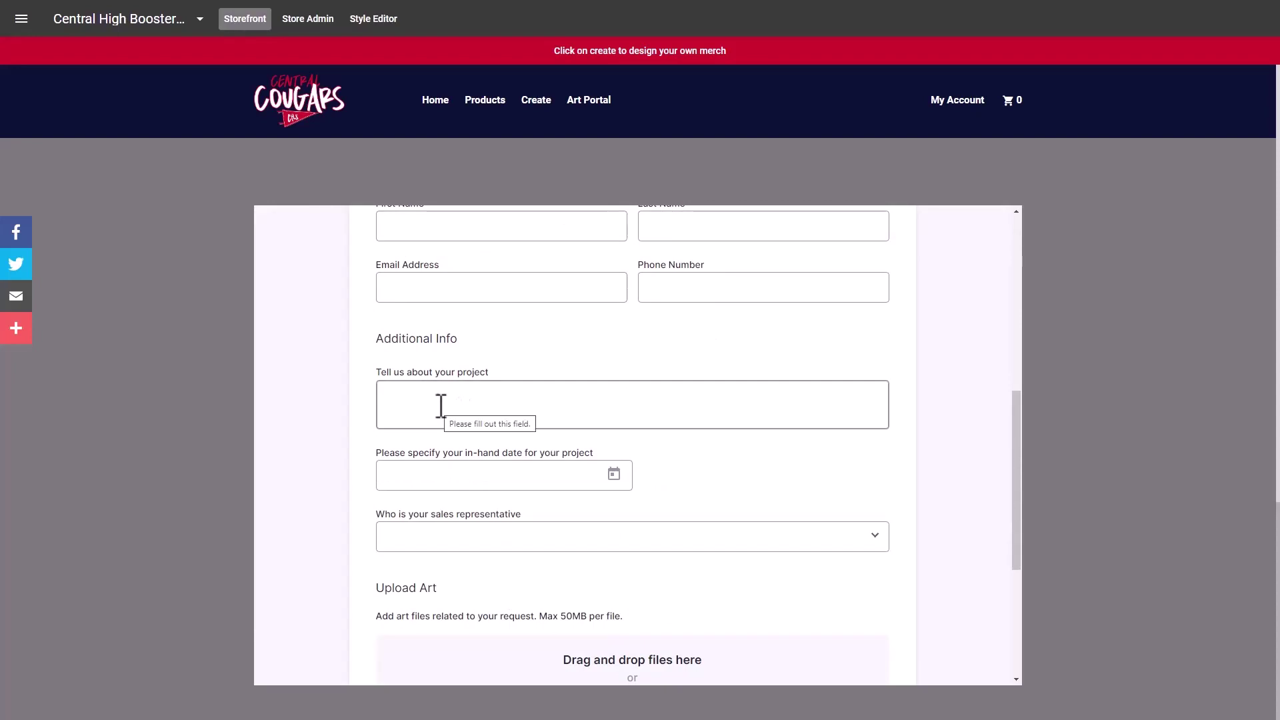
pyautogui.click(614, 474)
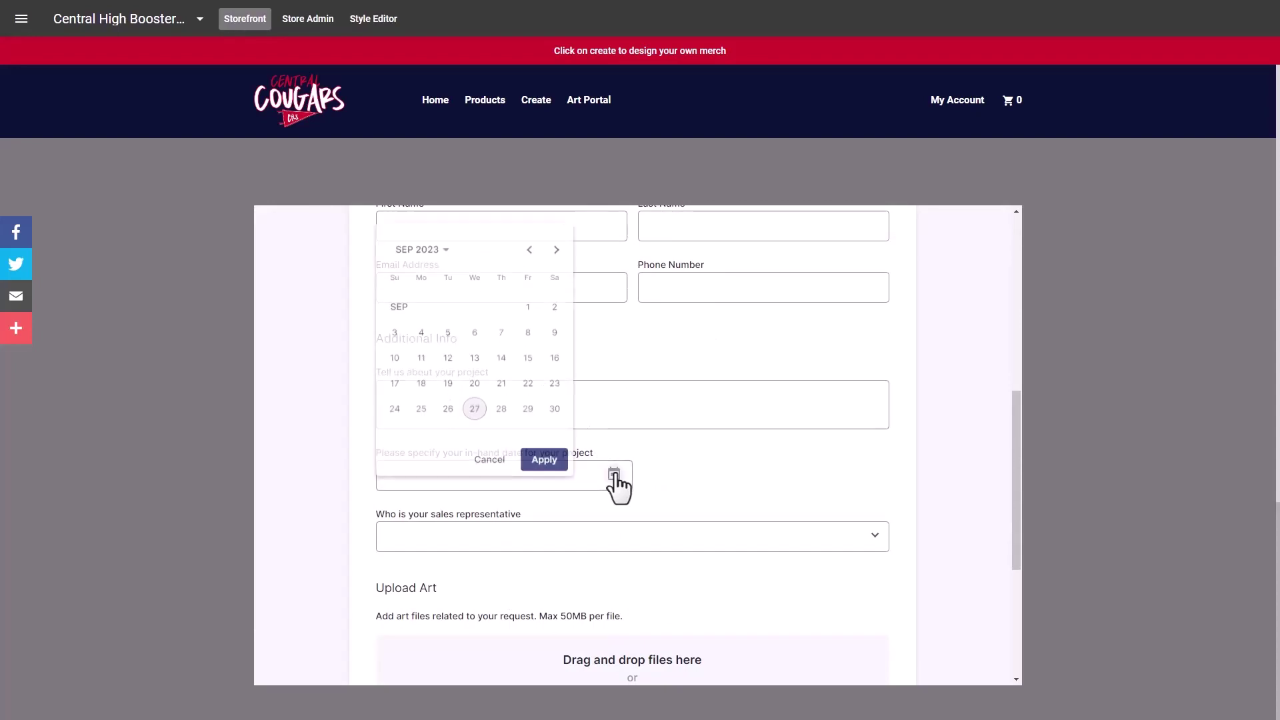
pyautogui.click(724, 479)
pyautogui.click(889, 544)
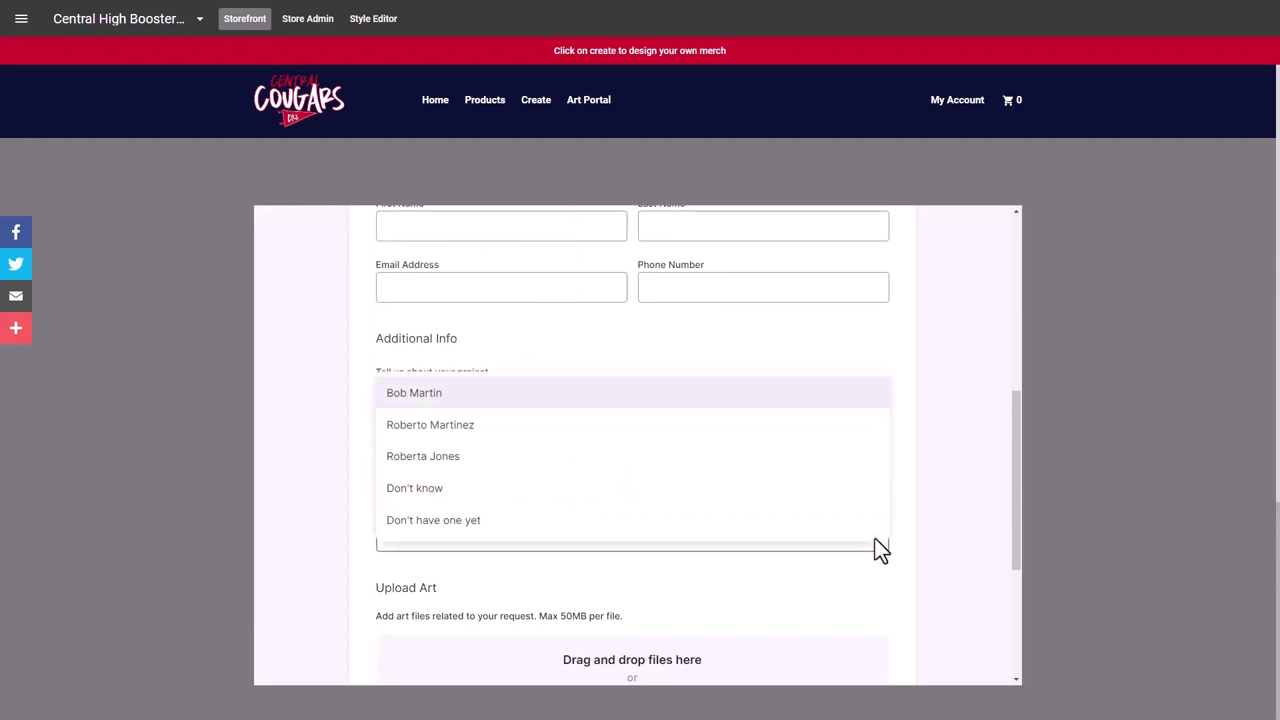
pyautogui.click(335, 377)
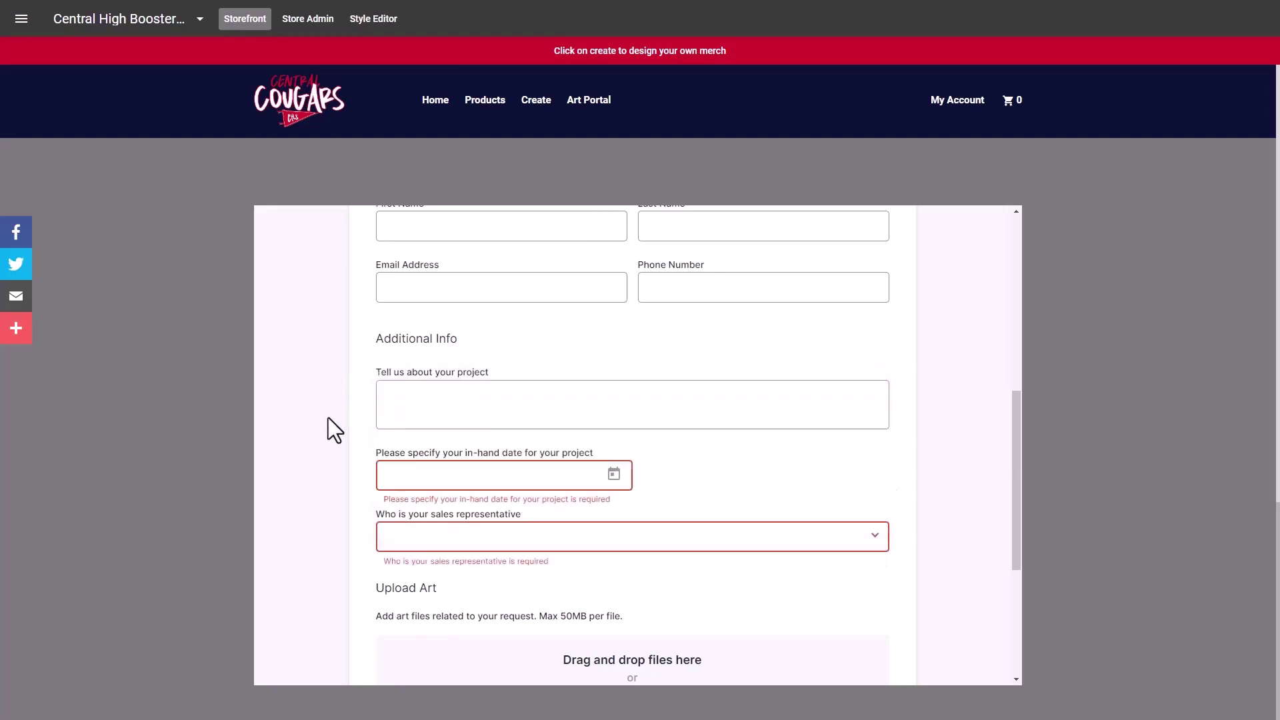
pyautogui.scroll(-4, 328, 419)
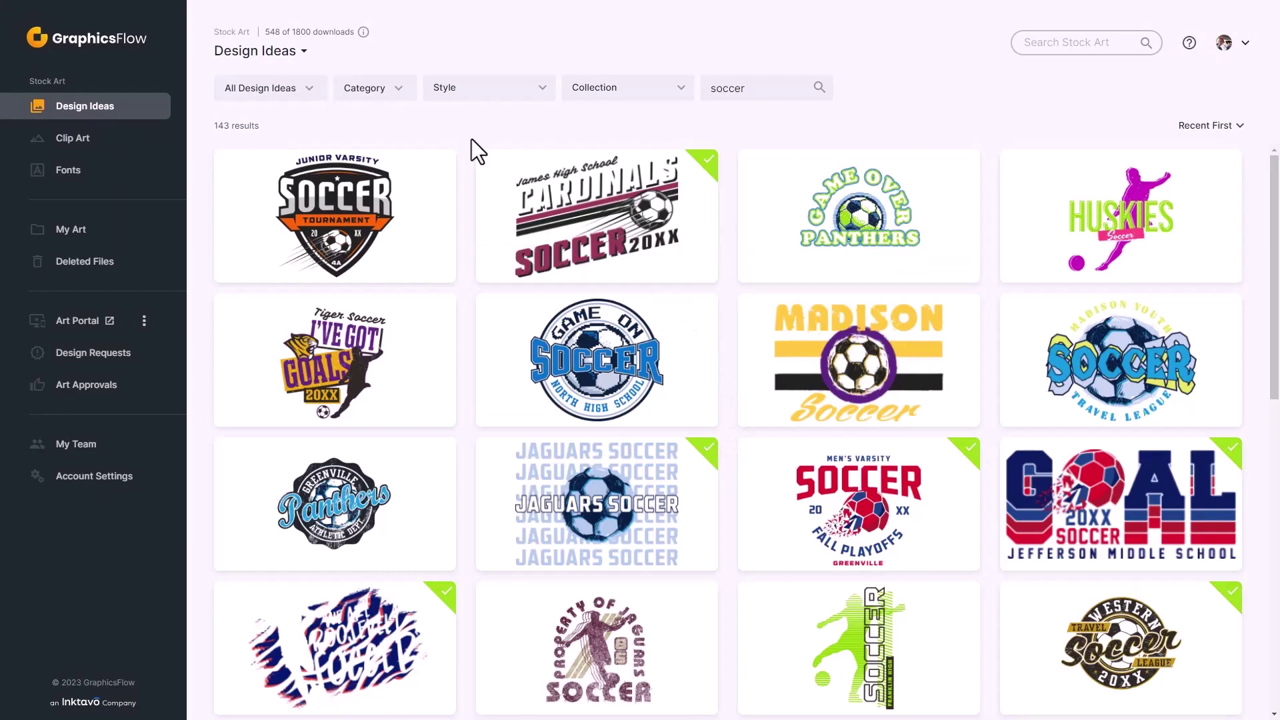
# Search the GraphicsFlow clip art library for "tiger".
pyautogui.click(570, 88)
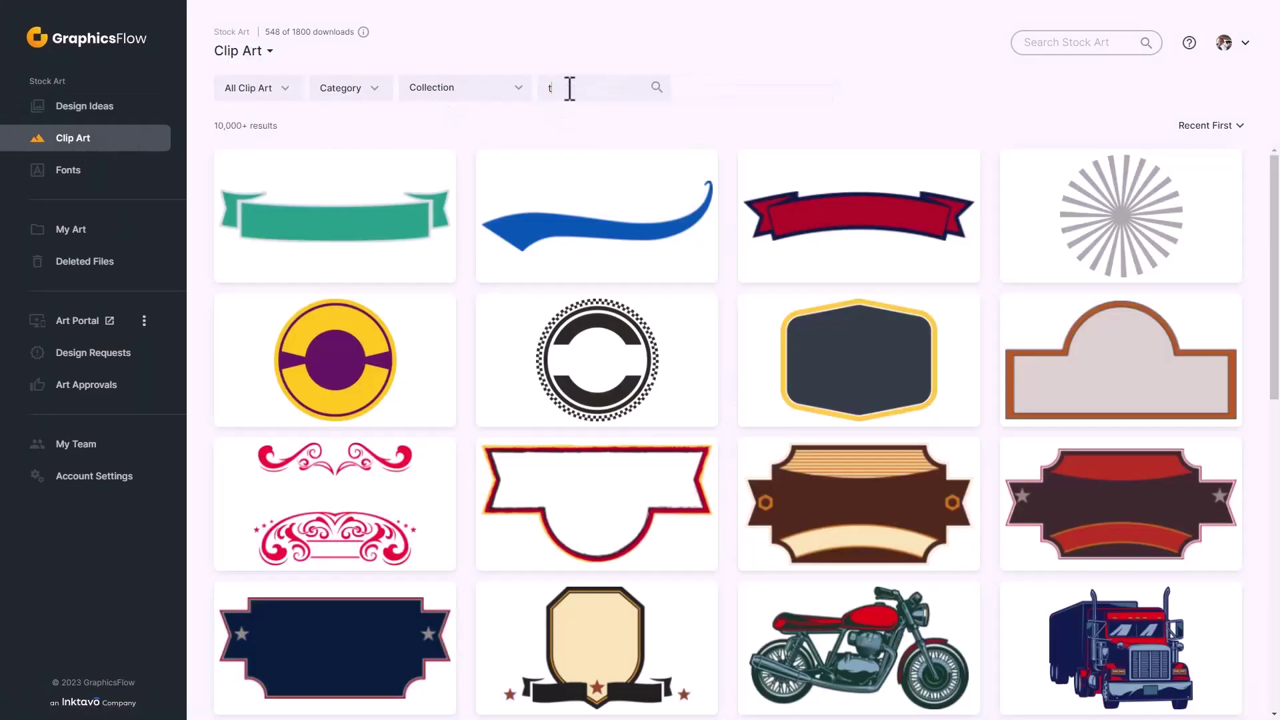
pyautogui.write('tiger')
pyautogui.press('Return')
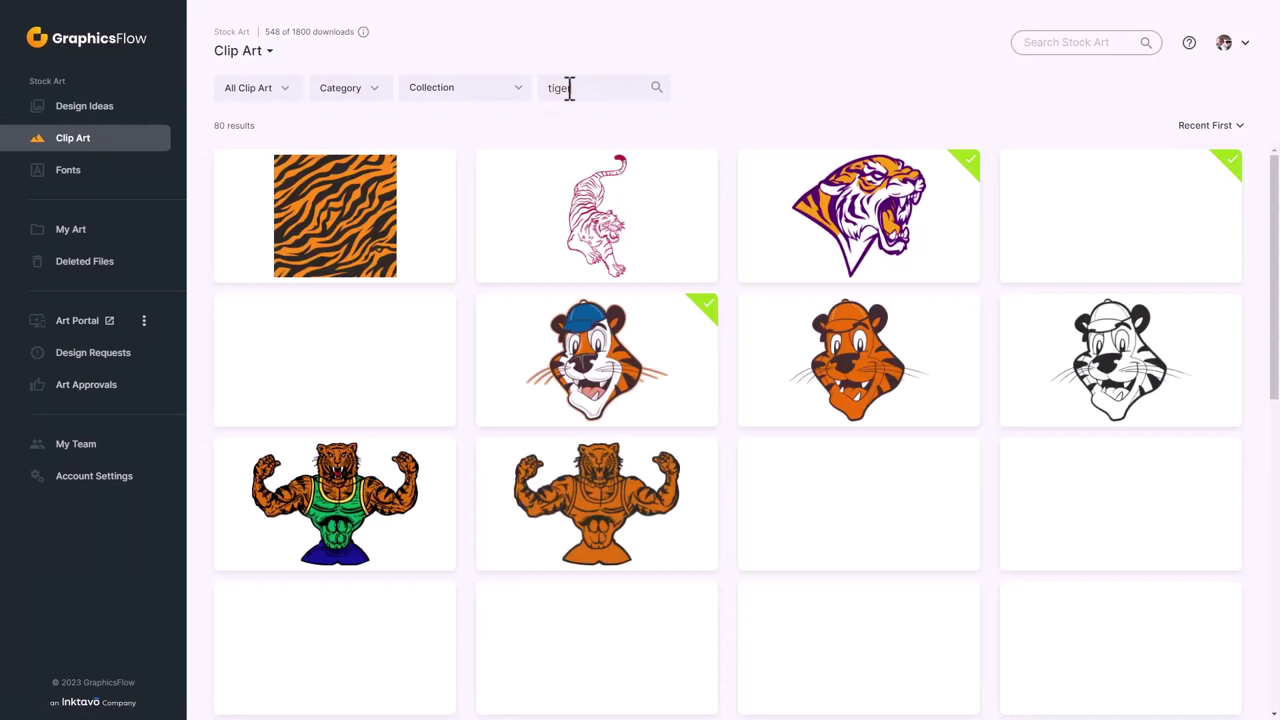
# Search the clip art library for "weld" and open the stock fonts collection.
pyautogui.moveTo(587, 91); pyautogui.dragTo(518, 106)
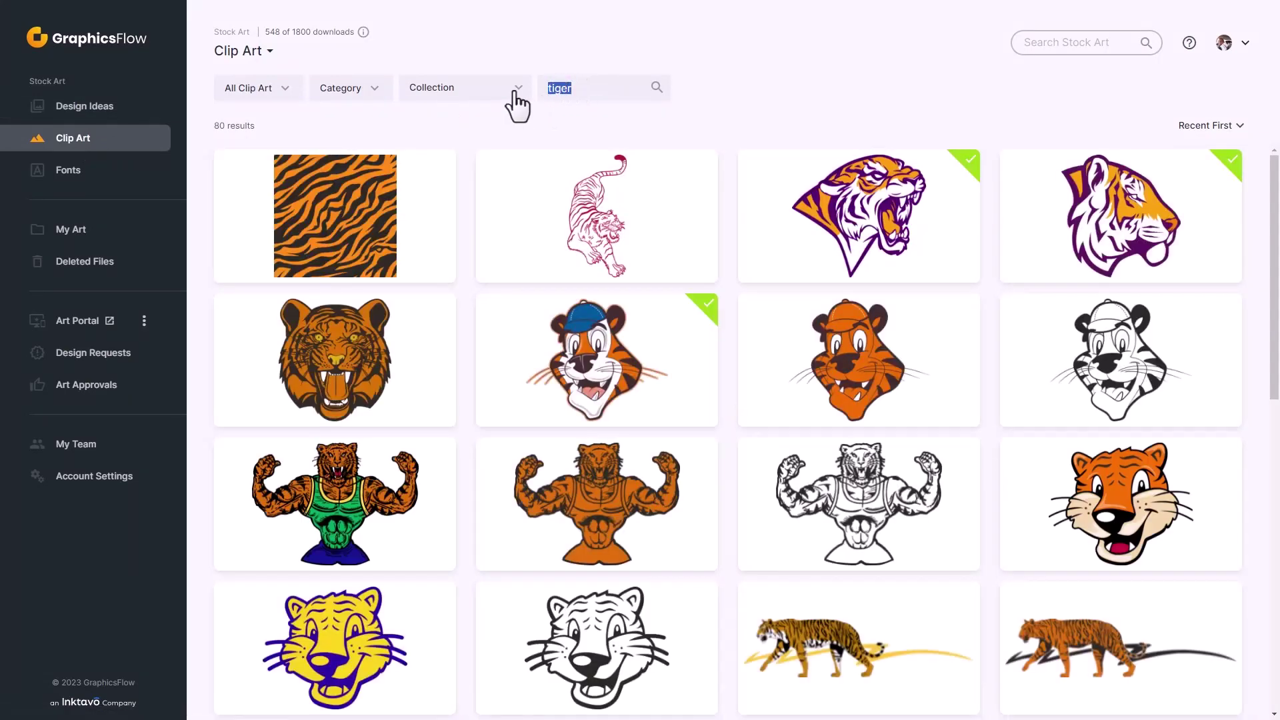
pyautogui.write('weld')
pyautogui.press('Return')
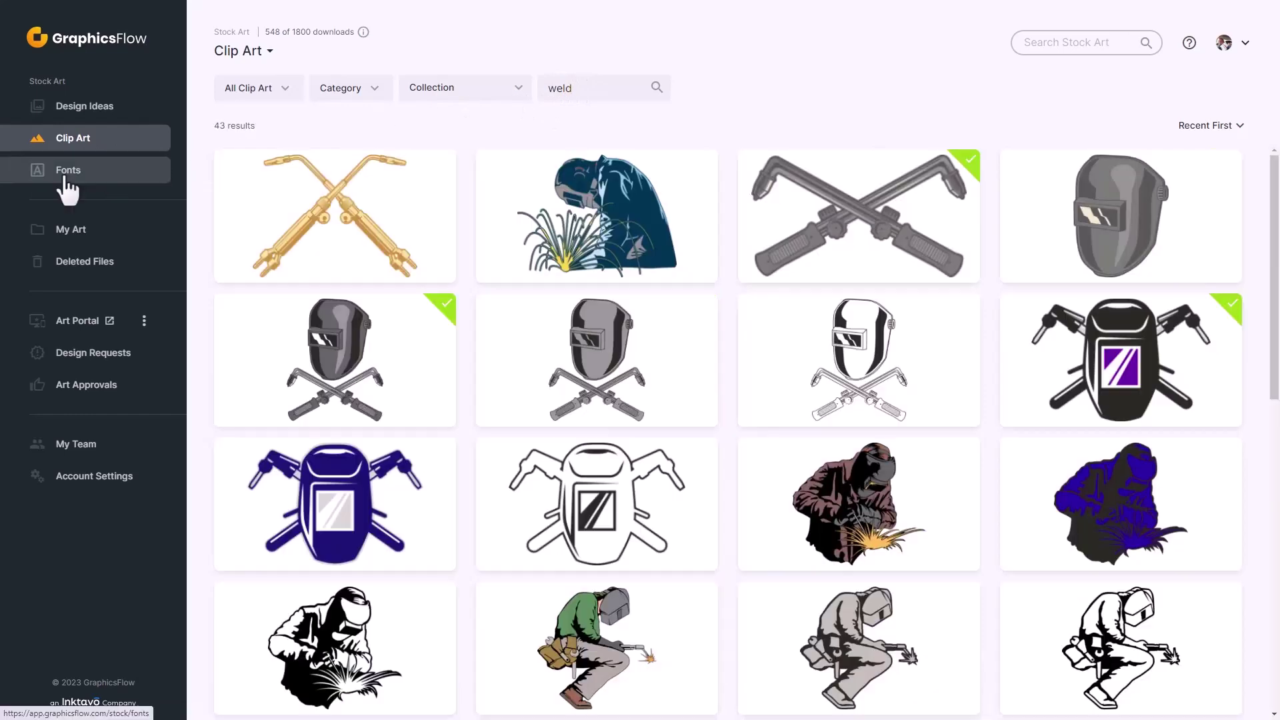
pyautogui.click(64, 180)
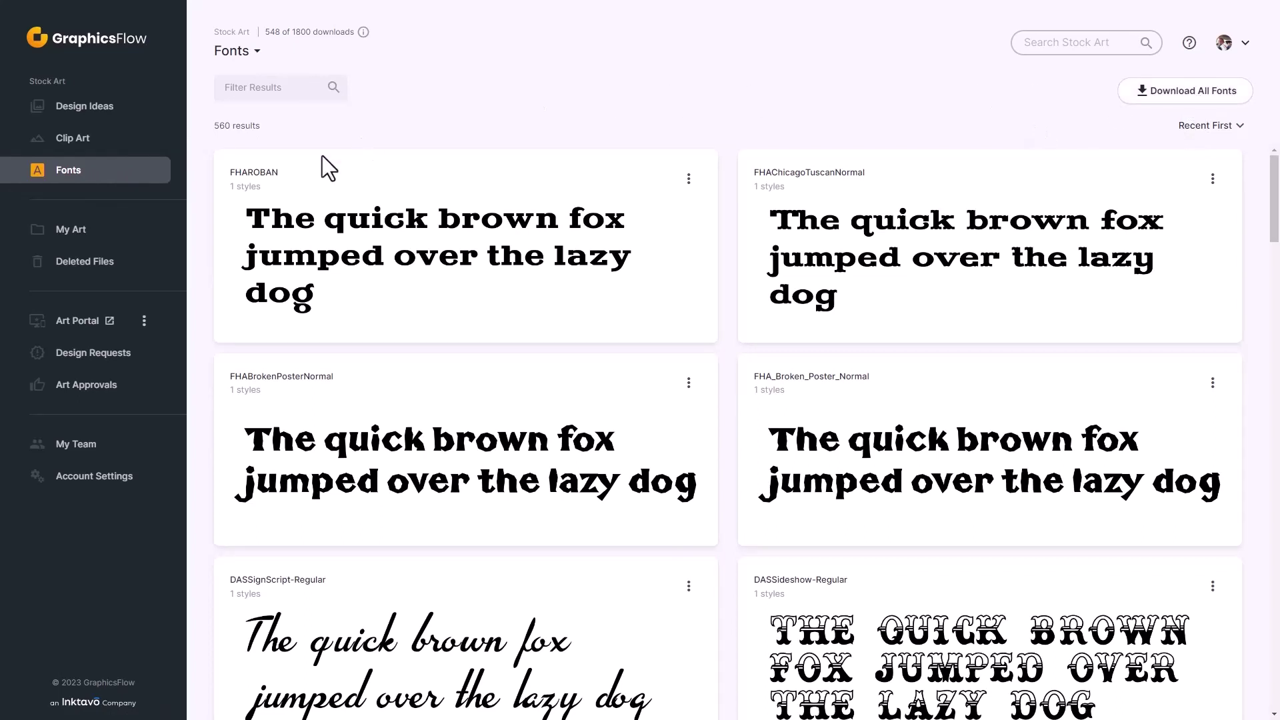
# Open the design request submitted on Aug 29 and review its assignee options, project details and selected artwork.
pyautogui.click(122, 363)
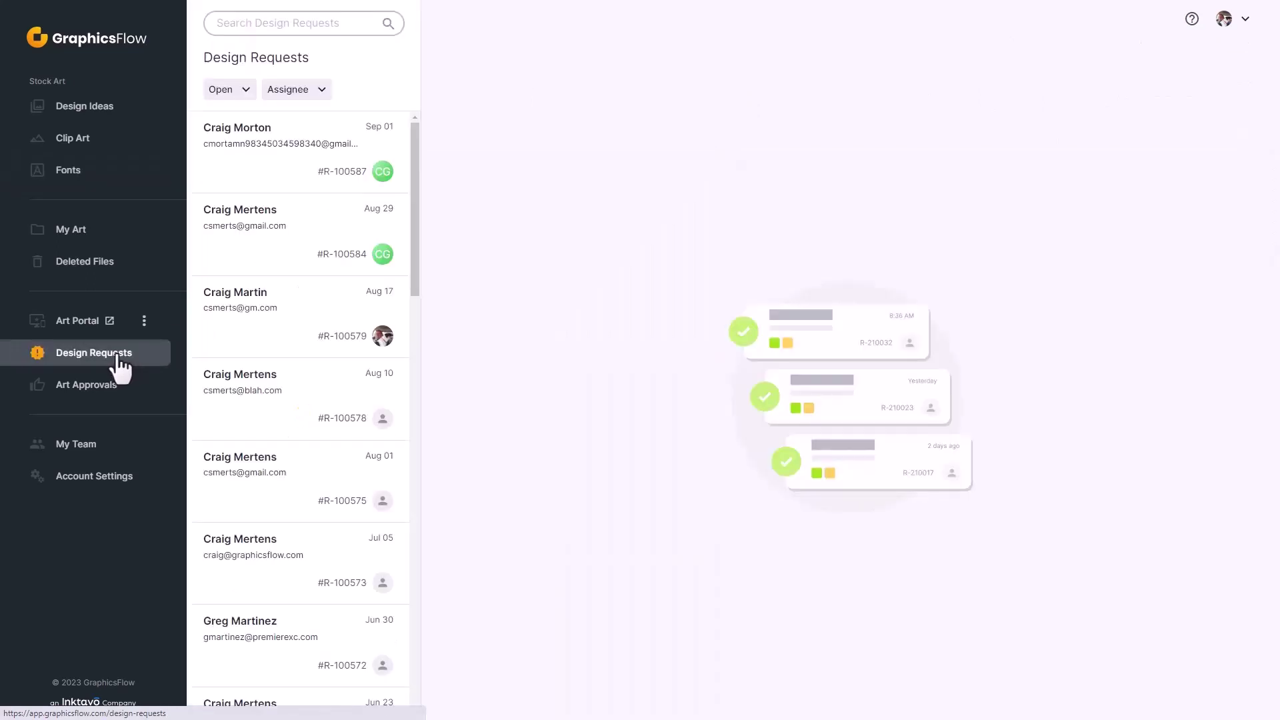
pyautogui.click(257, 229)
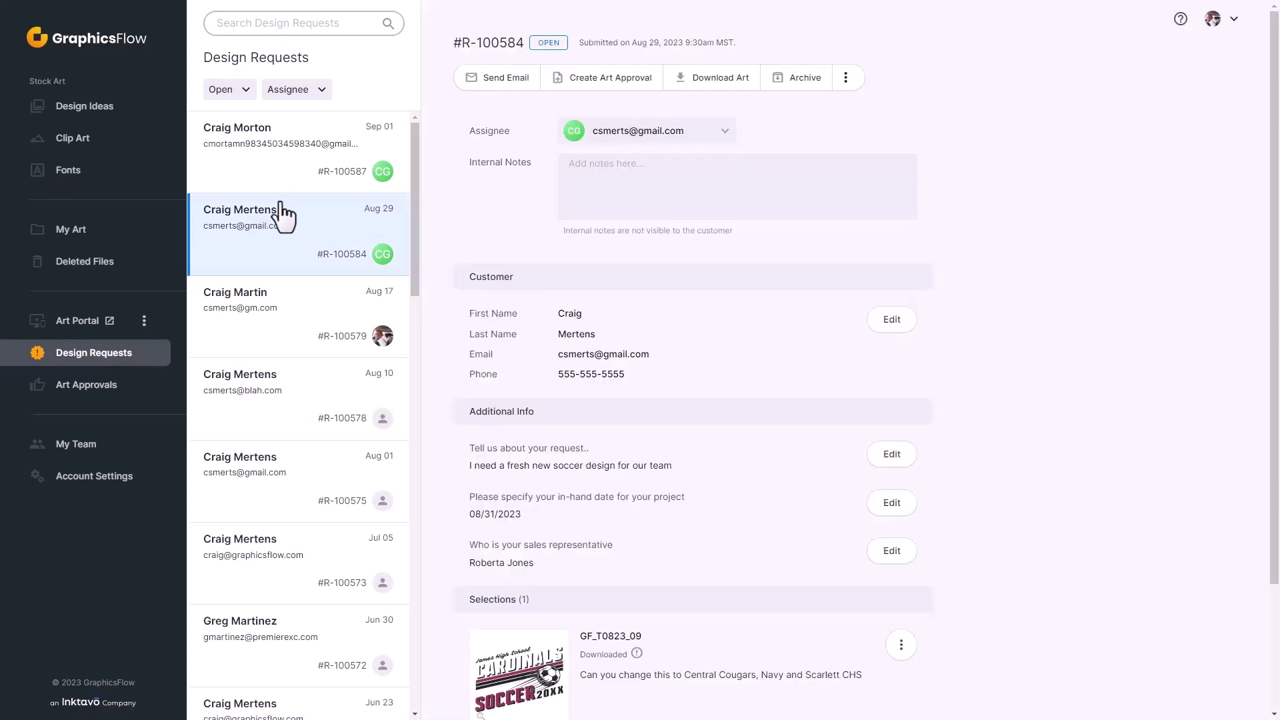
pyautogui.click(723, 133)
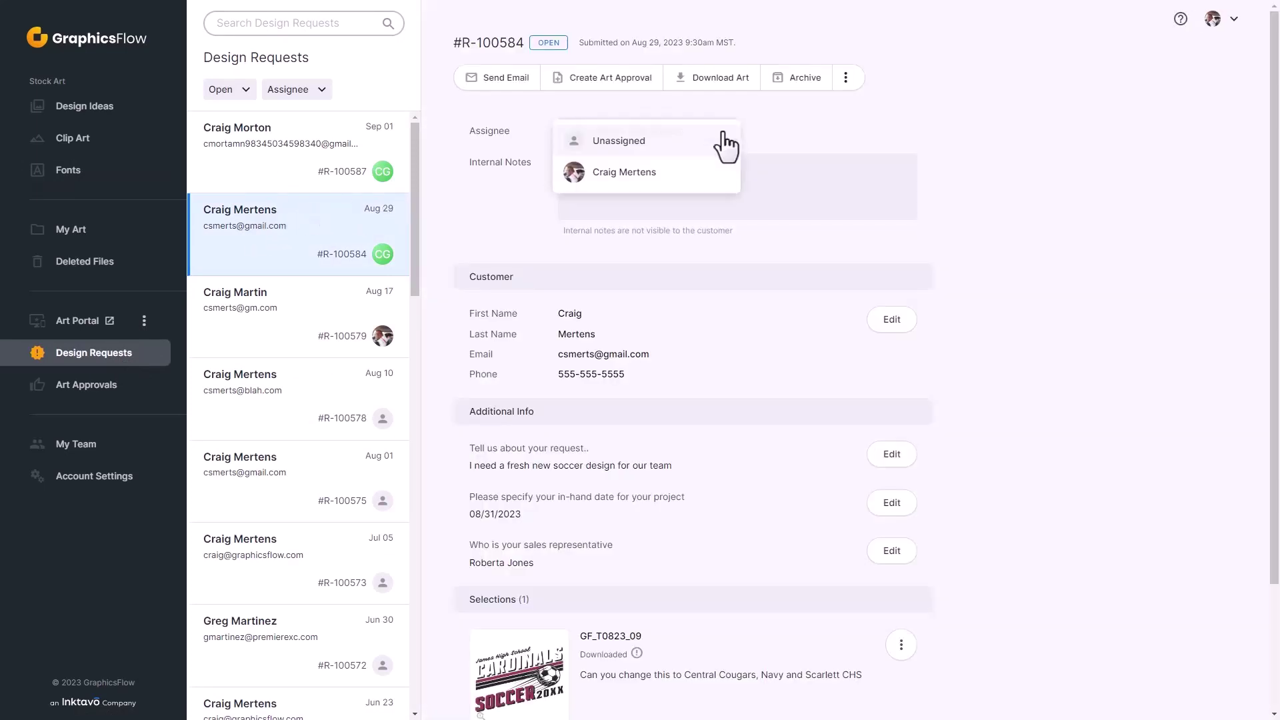
pyautogui.click(490, 181)
pyautogui.scroll(-2, 495, 337)
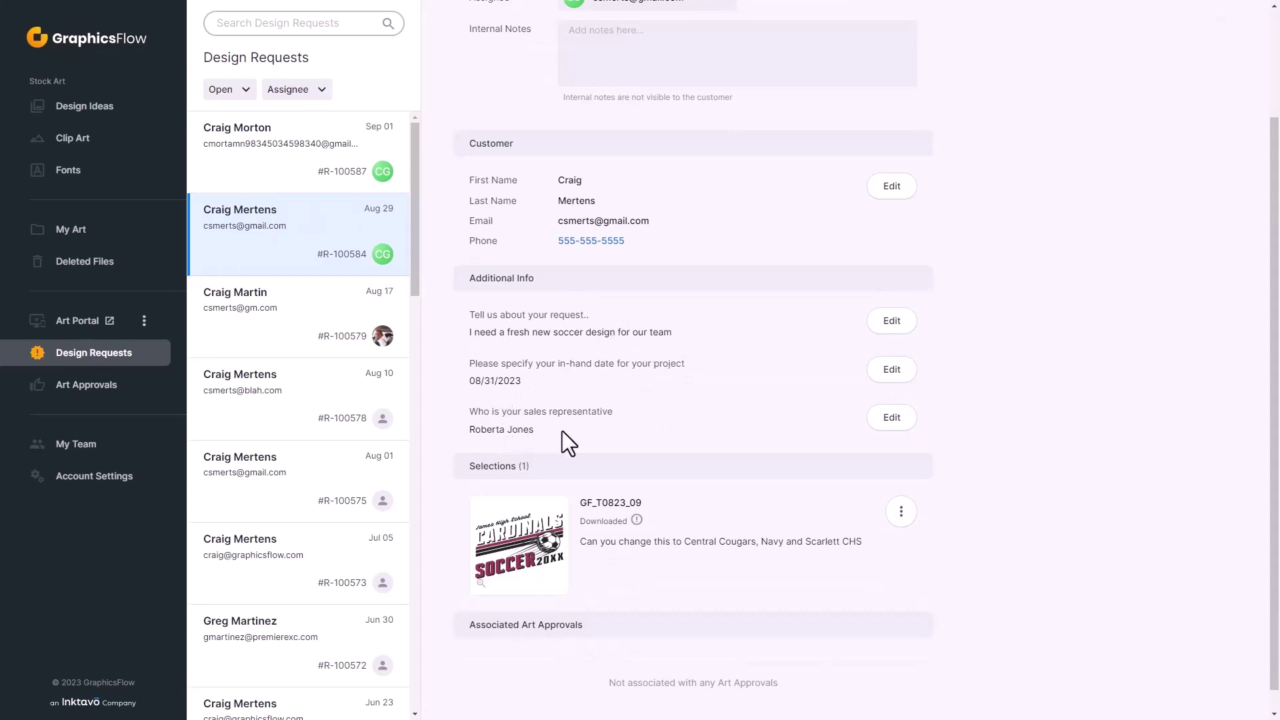
pyautogui.scroll(-1, 706, 415)
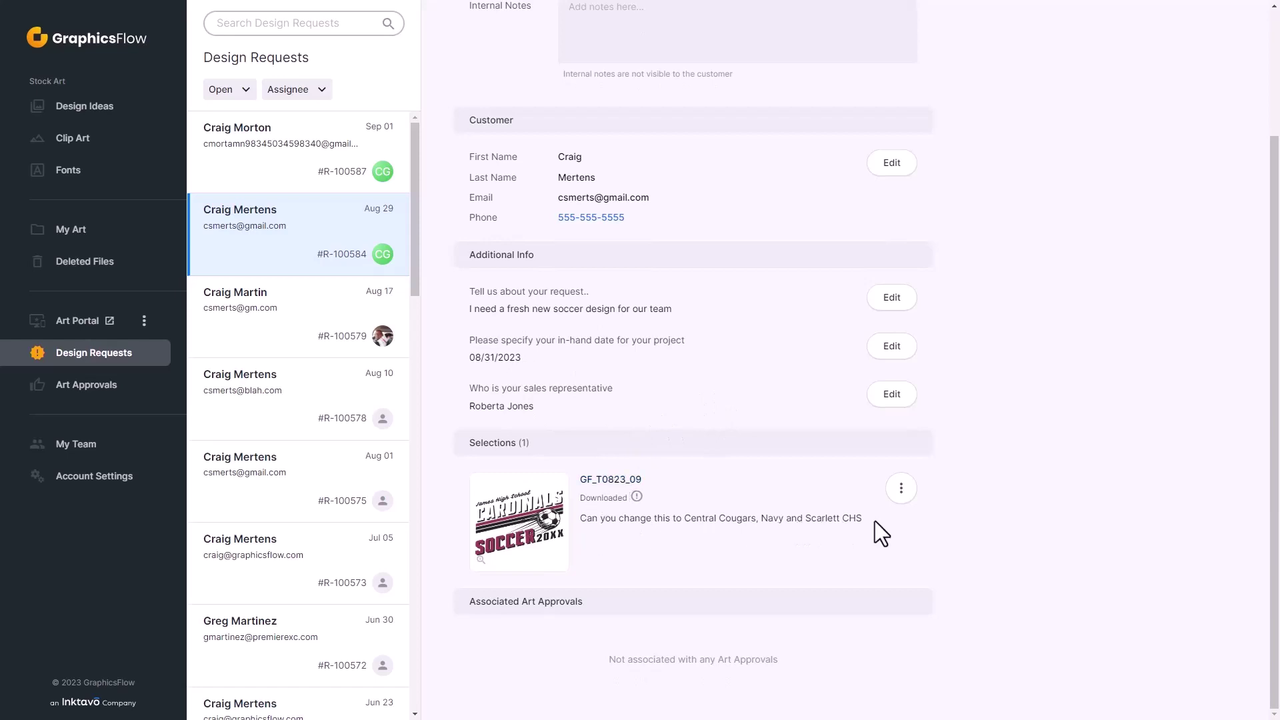
# Open the request's selected design GF_T0823_09 for customization.
pyautogui.click(622, 490)
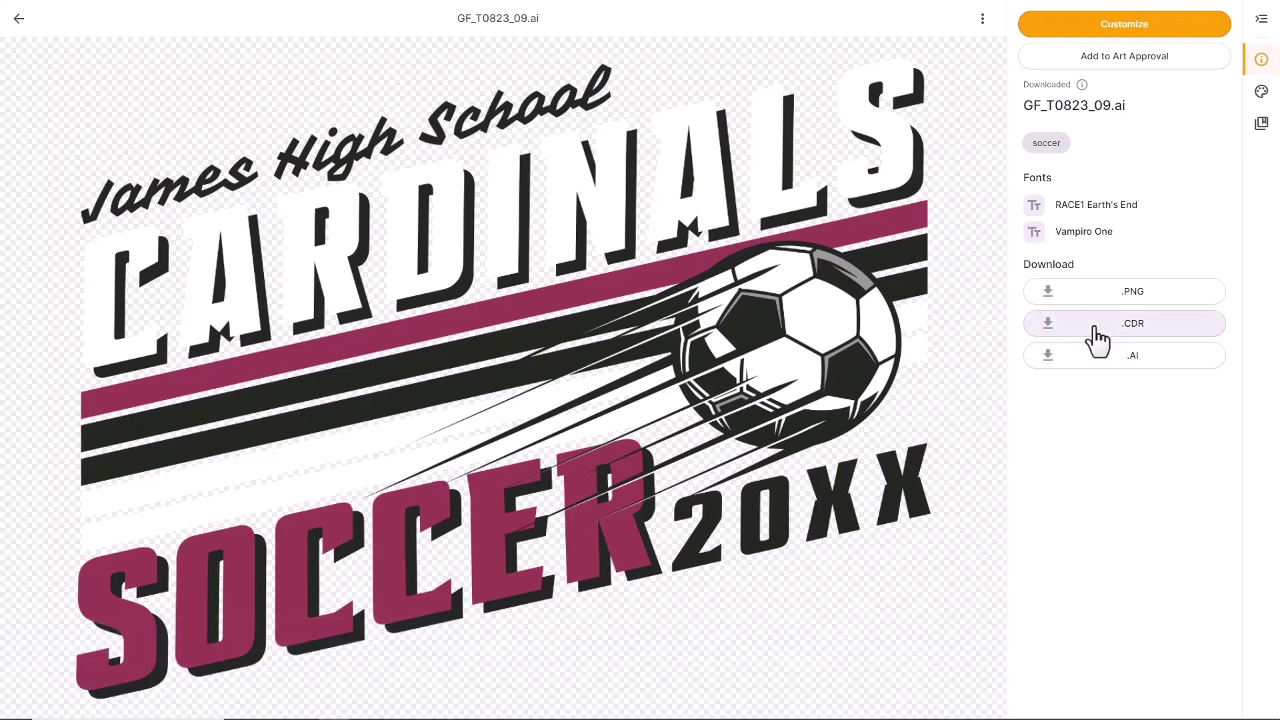
pyautogui.click(1136, 40)
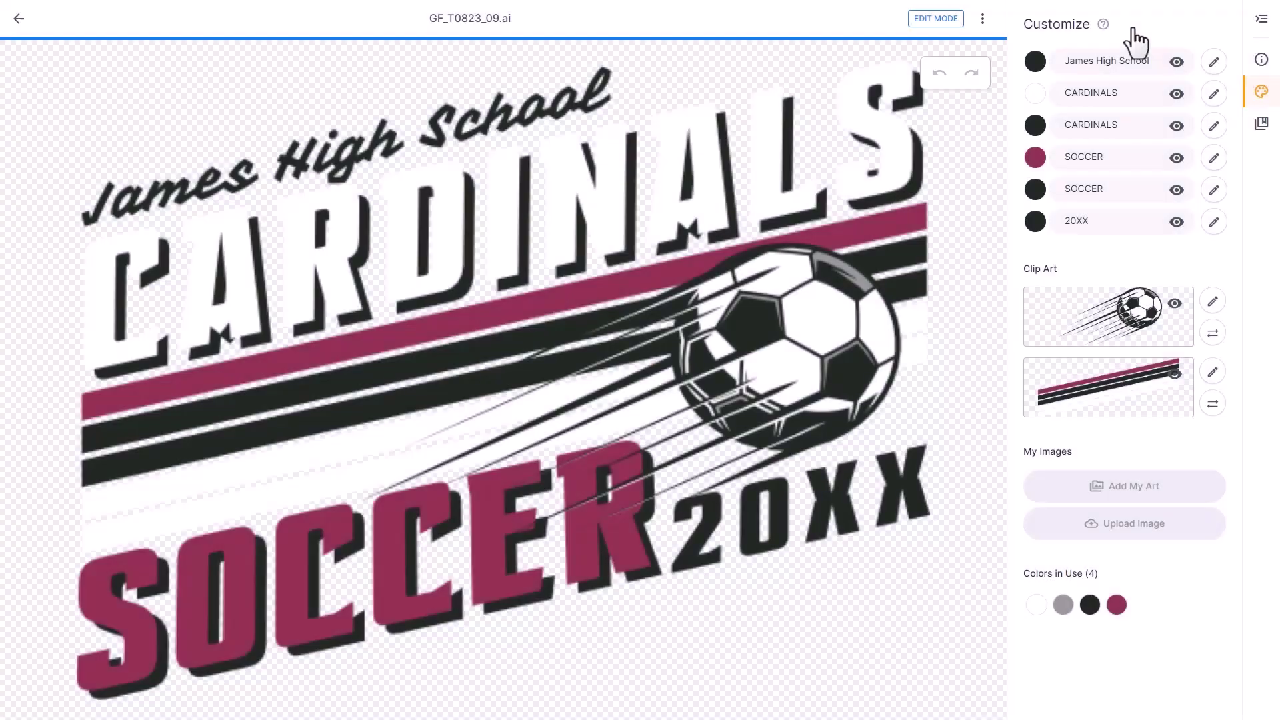
# Set the design's school line to "Central High School" and its white team name text to "COUGARS".
pyautogui.doubleClick(1079, 61)
pyautogui.write('Central')
pyautogui.doubleClick(1091, 130)
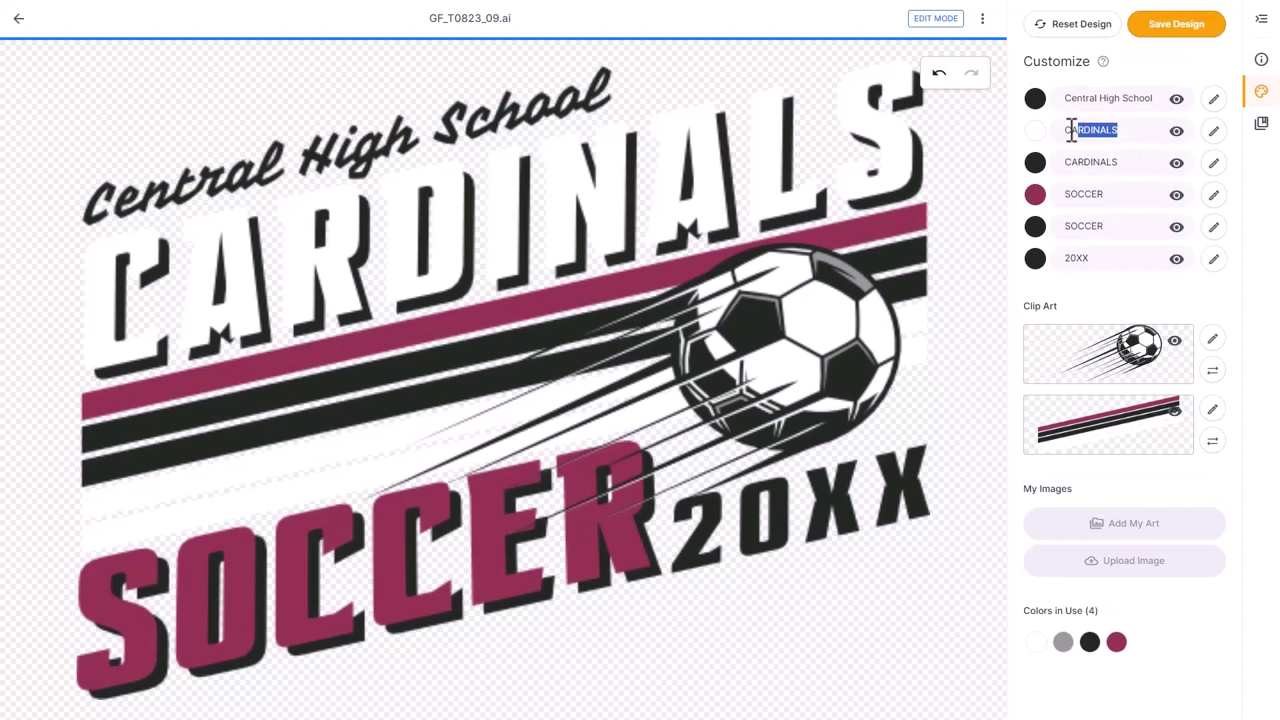
pyautogui.write('COUGARS')
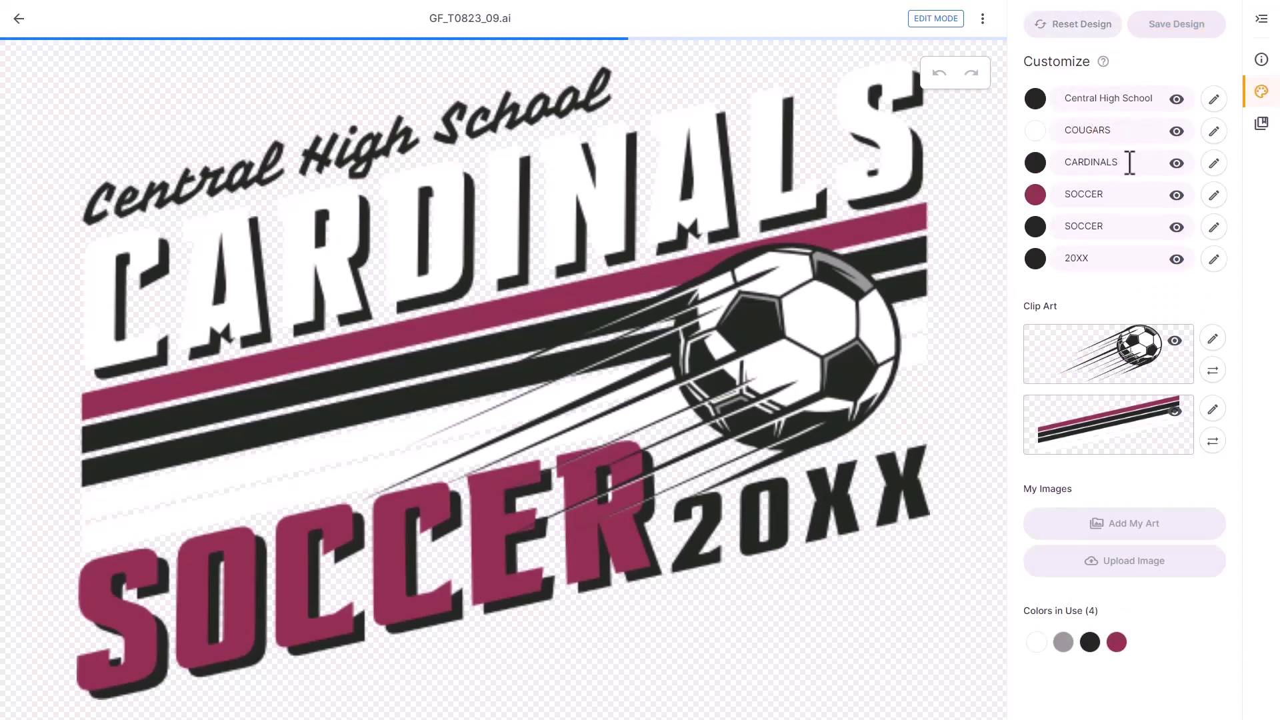
# Change the dark CARDINALS shadow text to "COUGARS" and the 20XX text to "CHS".
pyautogui.doubleClick(1034, 256)
pyautogui.write('CHS')
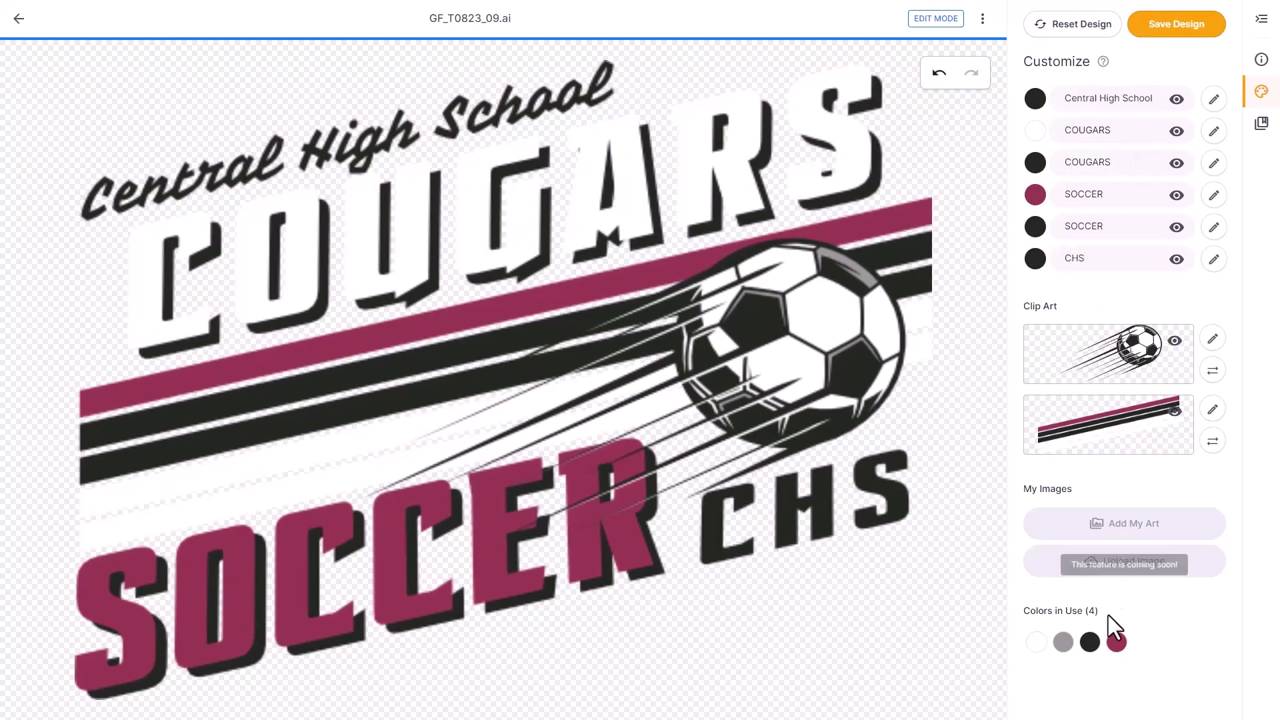
# Recolor the design's maroon to red and its black to navy blue using the Default Color Palette.
pyautogui.click(1117, 642)
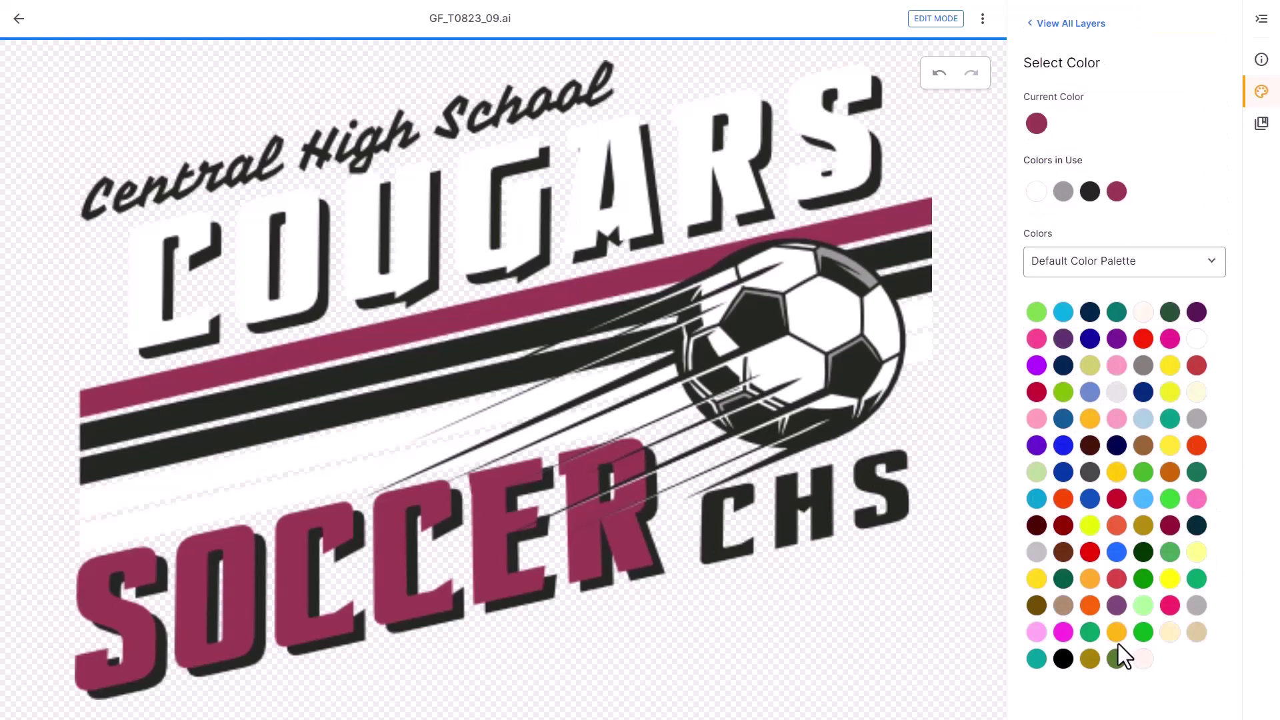
pyautogui.click(1117, 499)
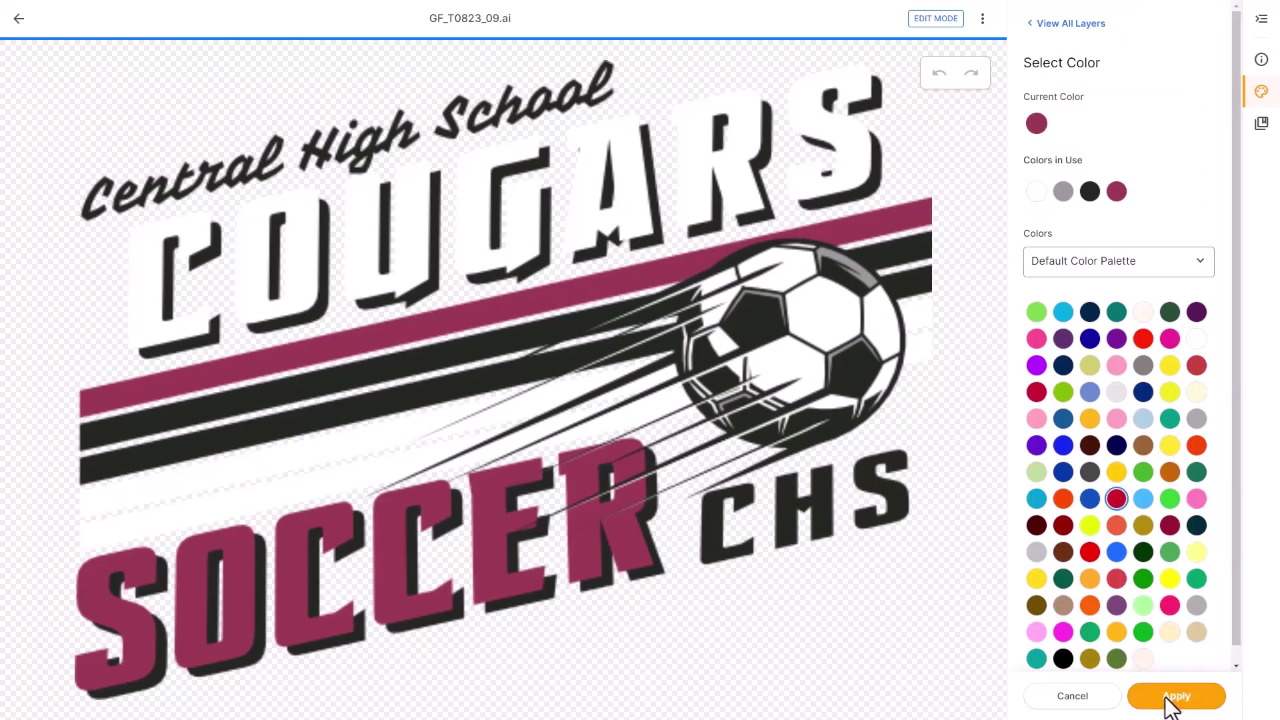
pyautogui.click(1168, 705)
pyautogui.click(1091, 642)
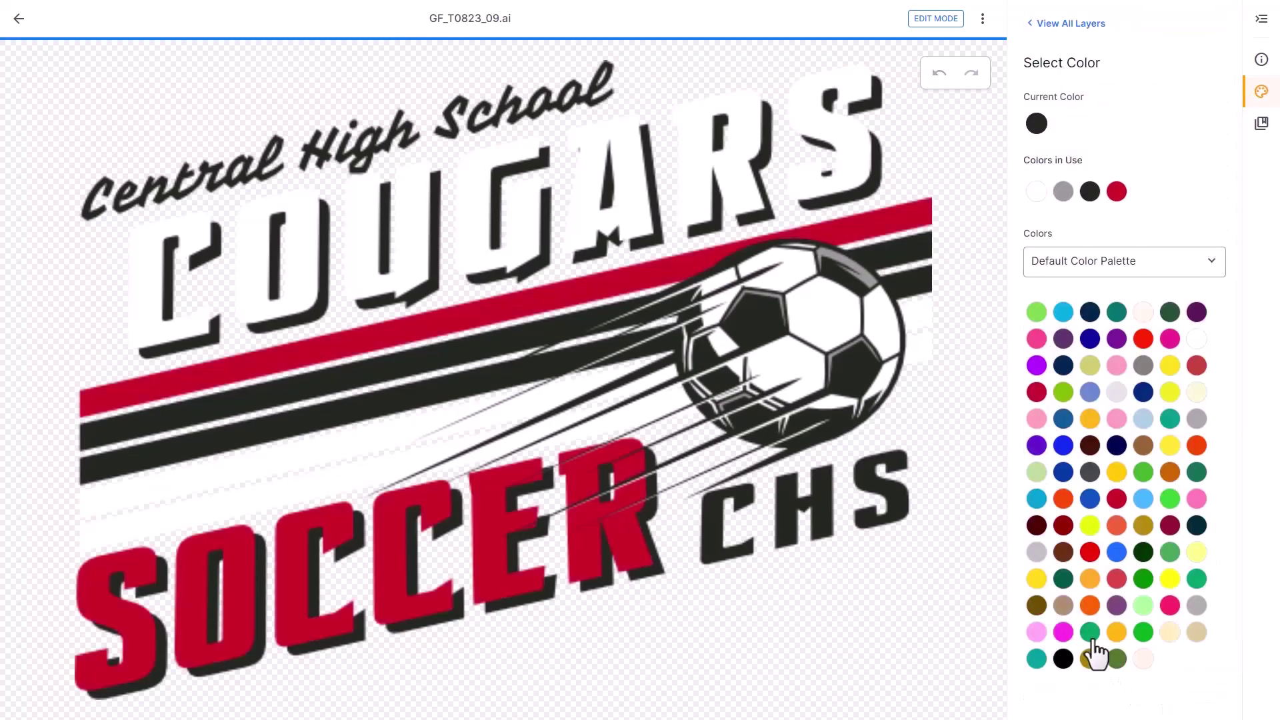
pyautogui.click(1064, 365)
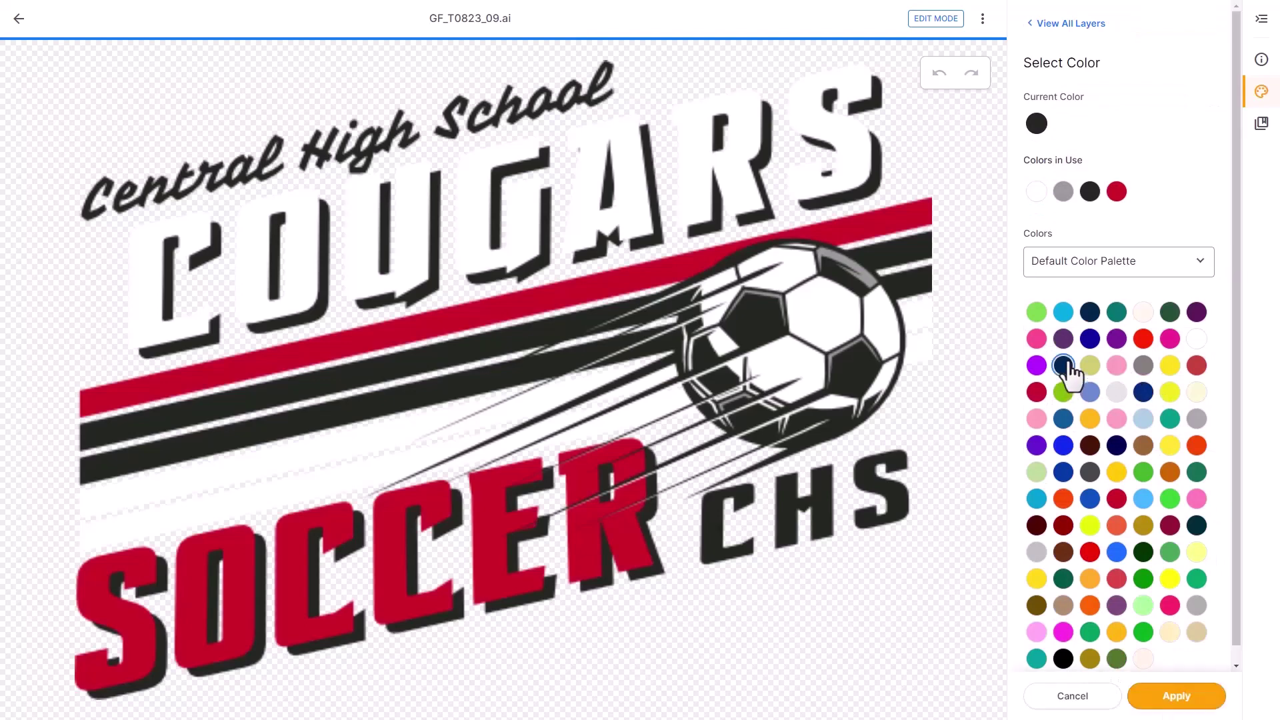
pyautogui.click(1159, 698)
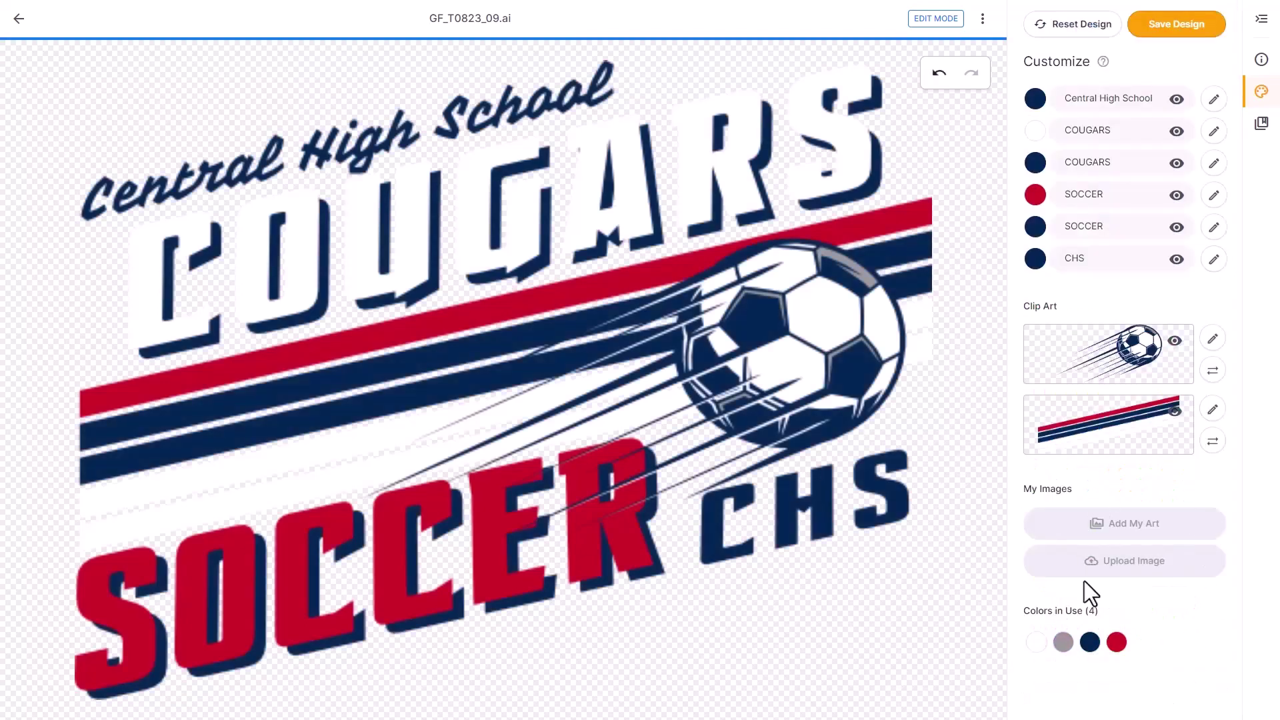
# Replace the design's gray with the white already in use.
pyautogui.click(1065, 643)
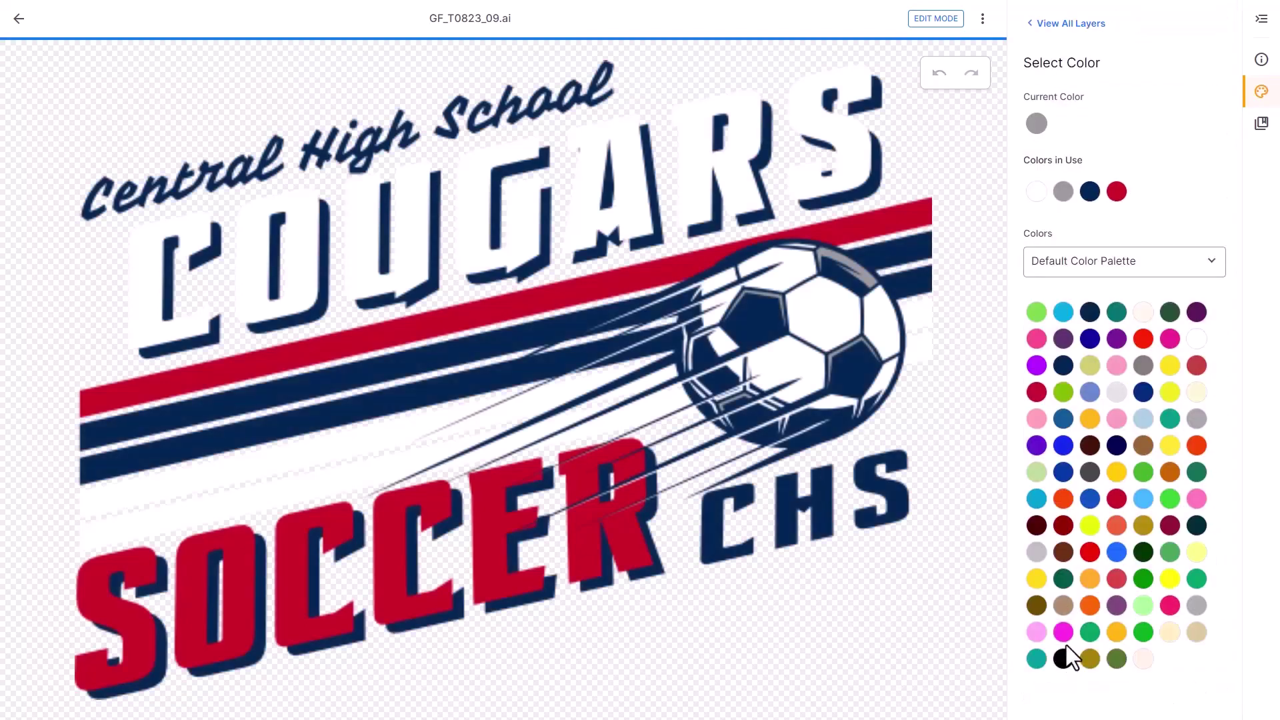
pyautogui.click(1037, 193)
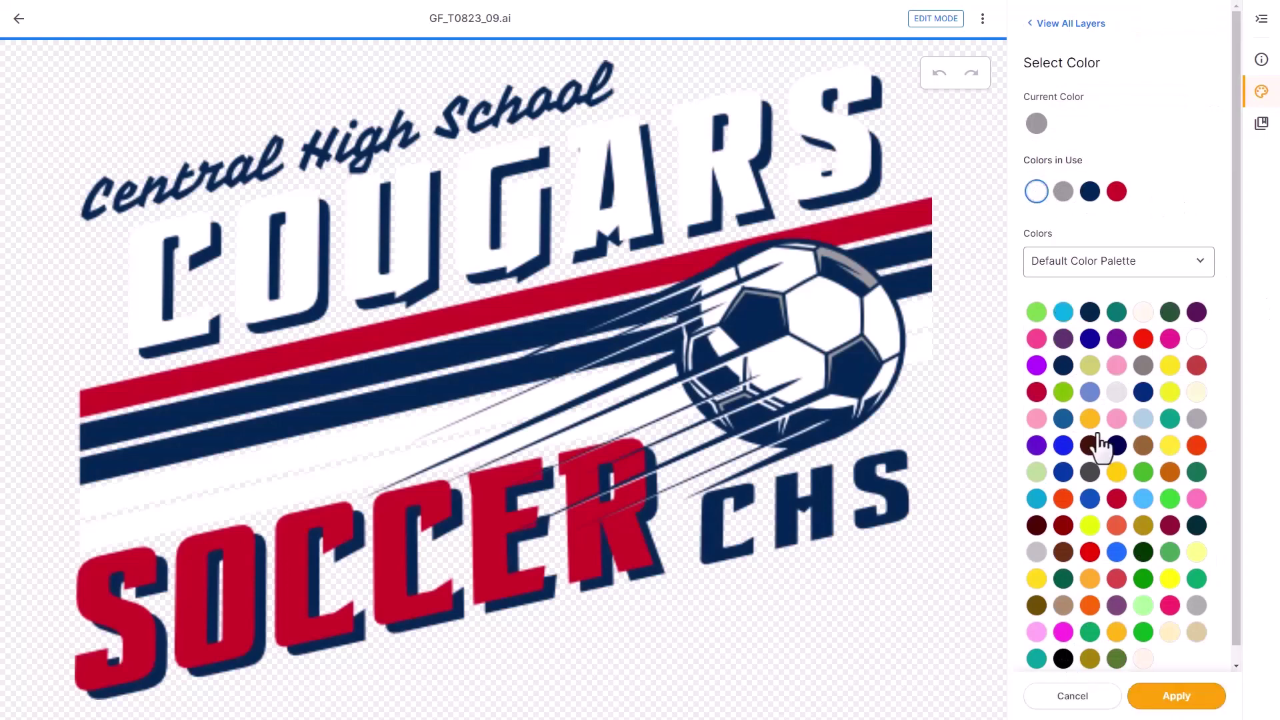
pyautogui.click(1178, 696)
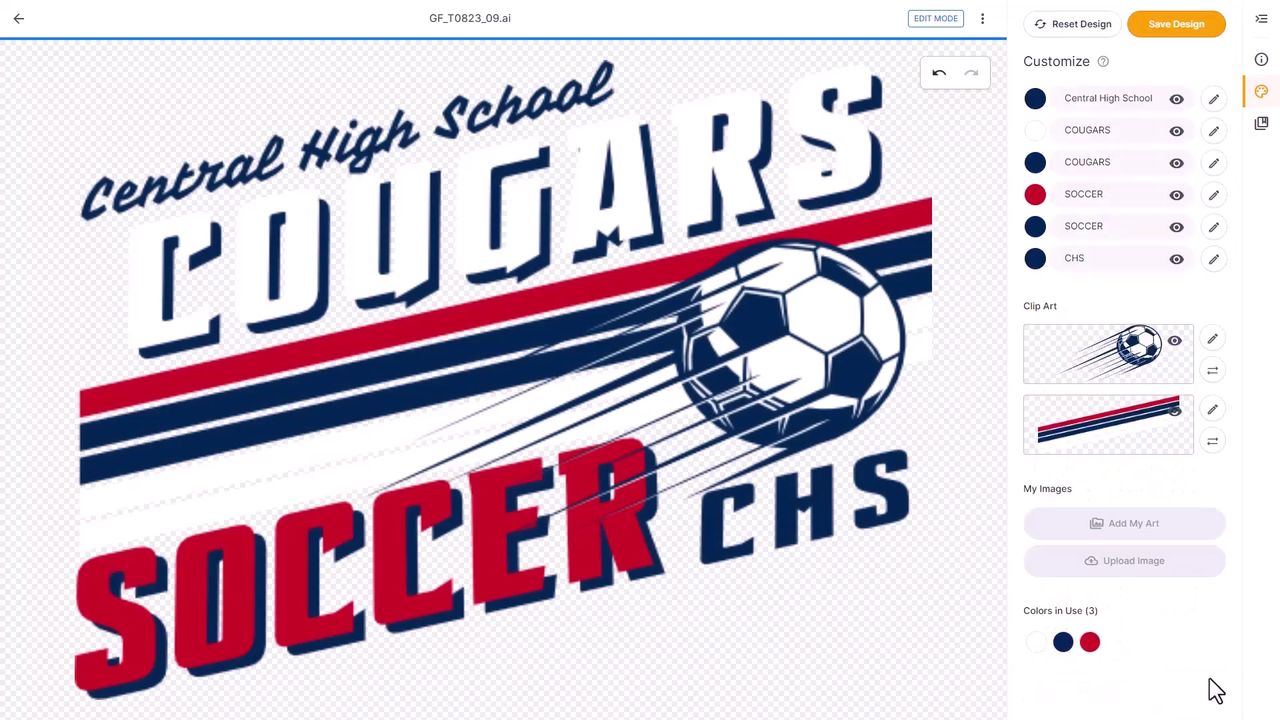
# Save the design to My Art as copy_GF_T0823_09 and download its PDF version to the Downloads folder.
pyautogui.click(1203, 24)
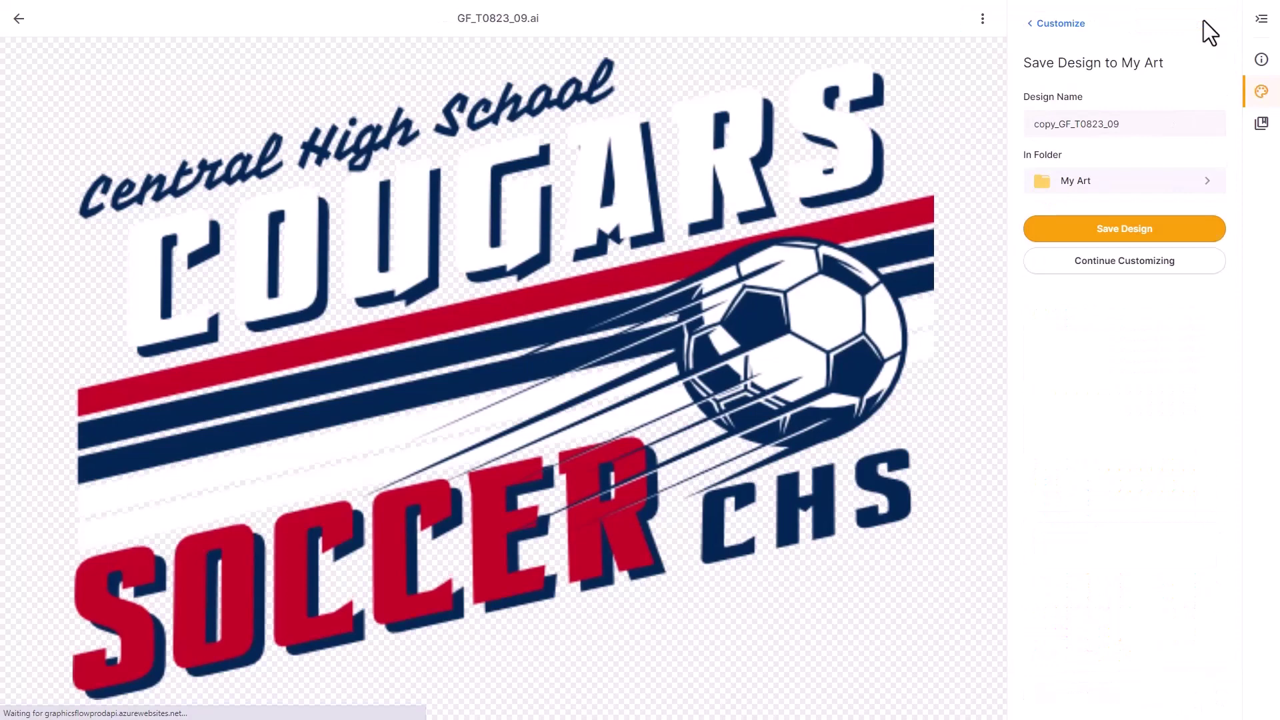
pyautogui.click(1127, 232)
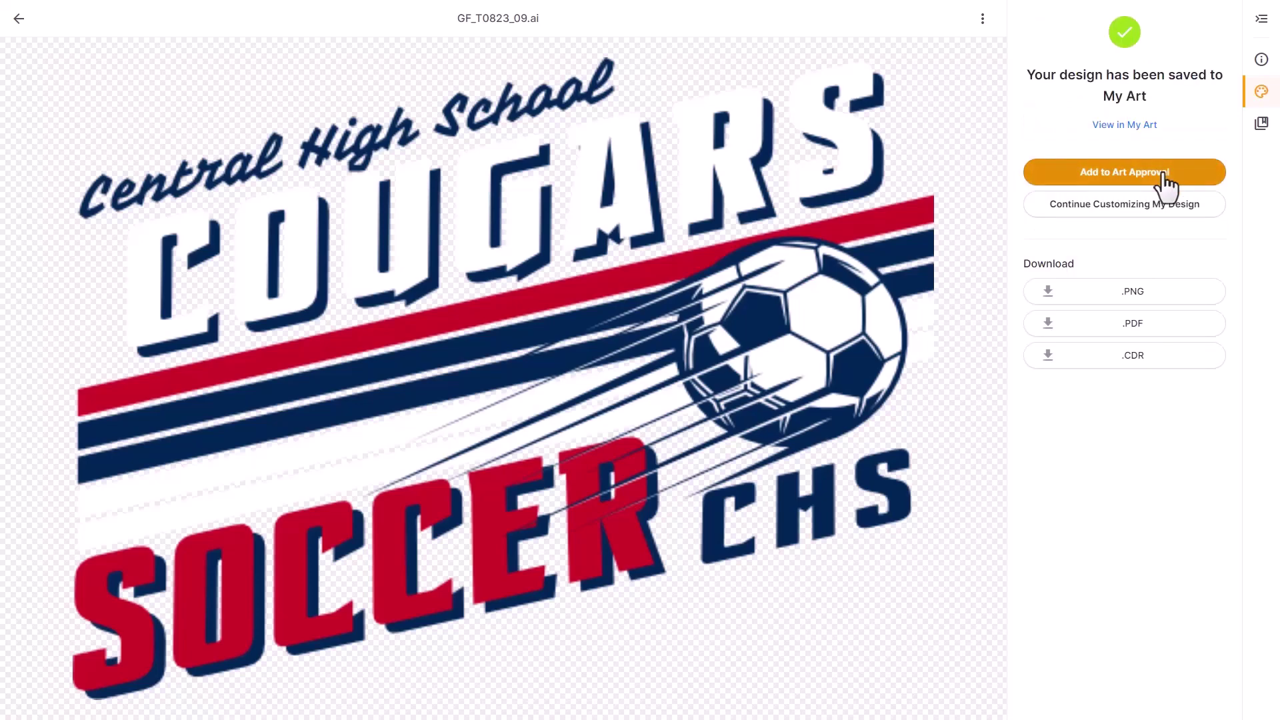
pyautogui.click(1134, 324)
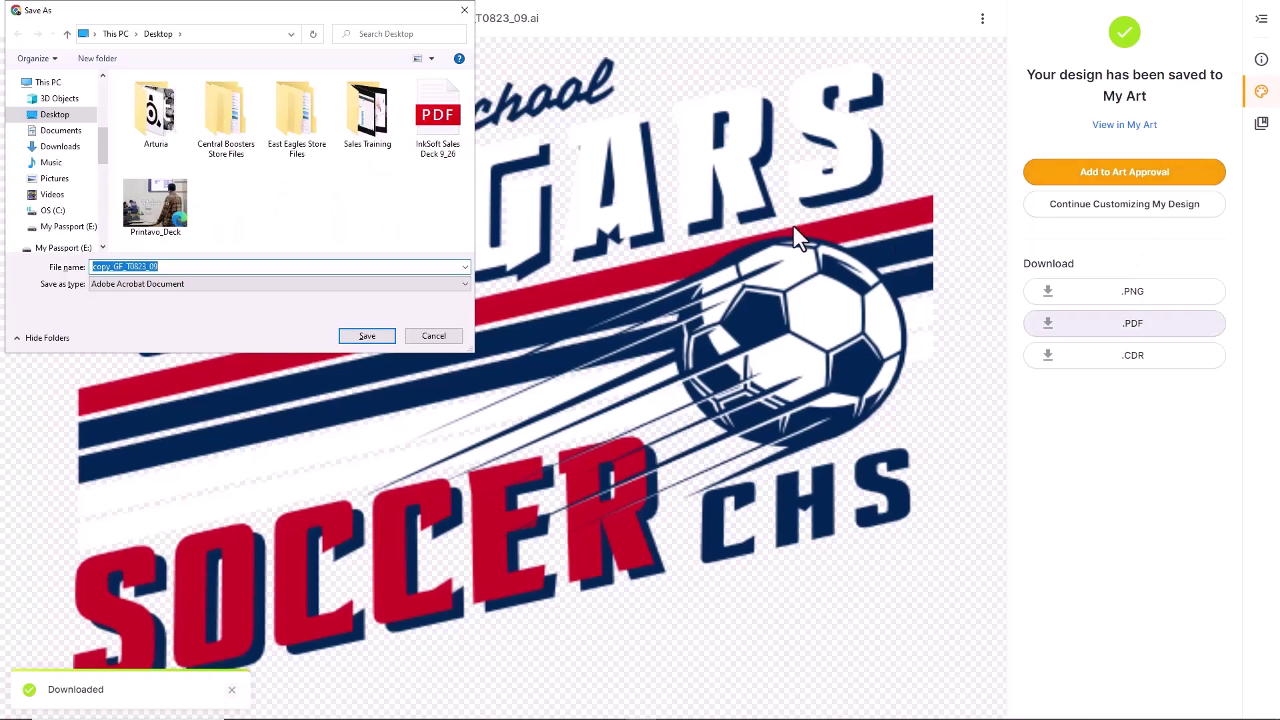
pyautogui.click(60, 146)
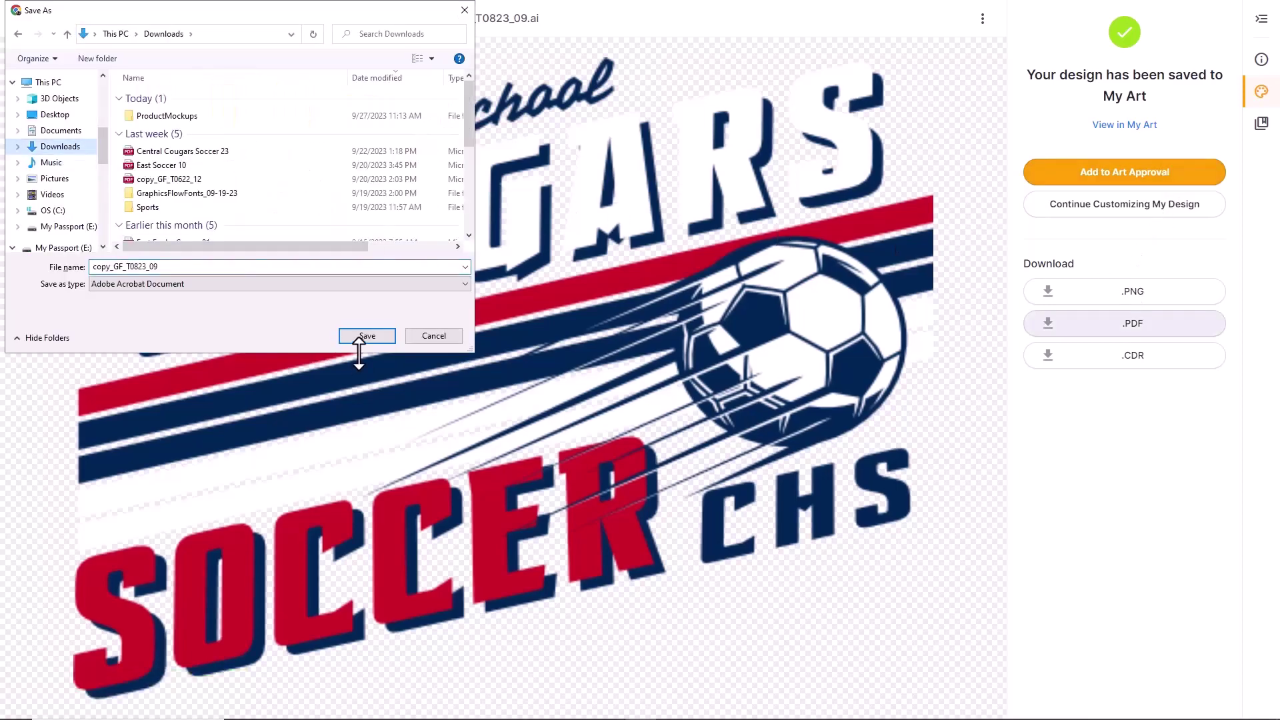
pyautogui.click(377, 338)
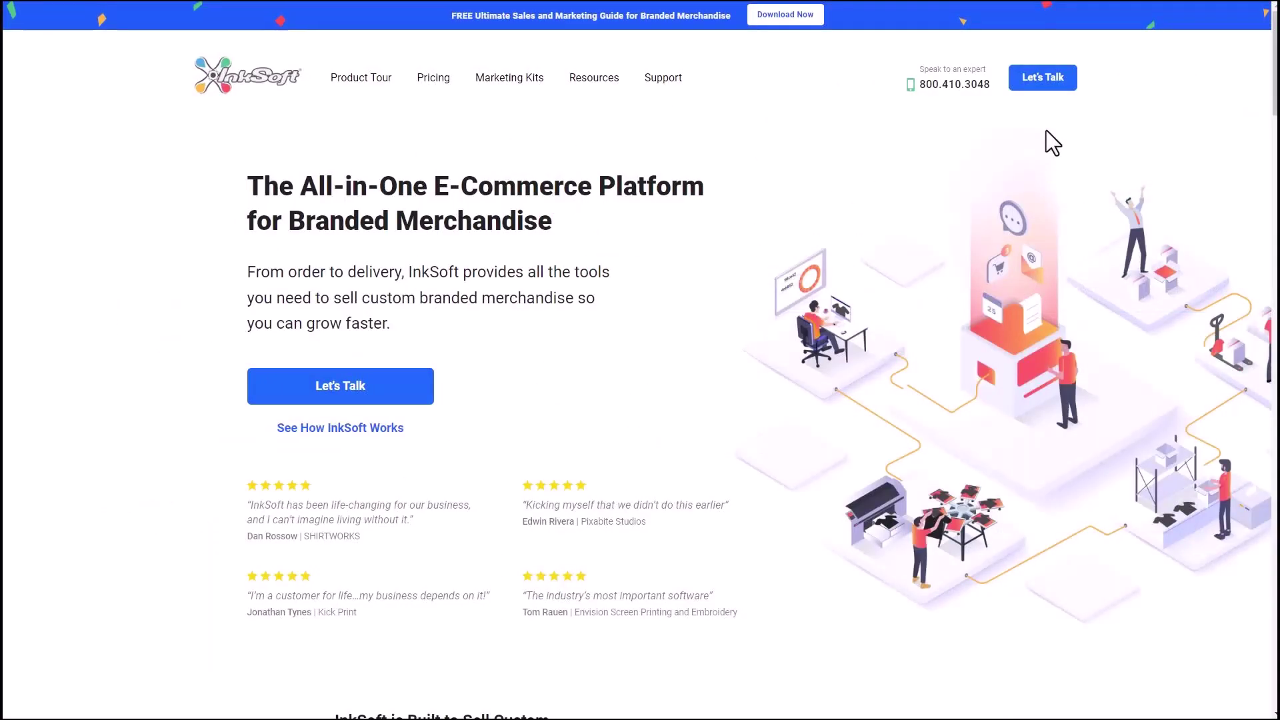
# Open the client advisor contact form on the InkSoft website.
pyautogui.click(1045, 88)
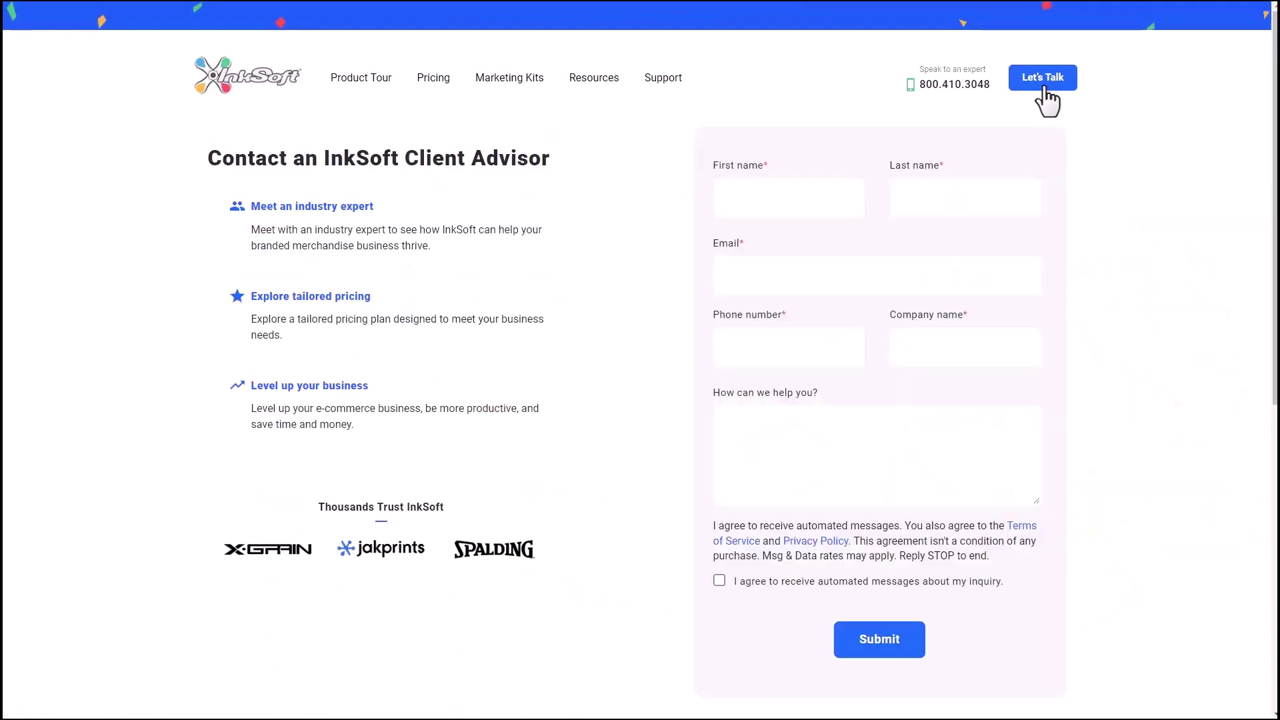